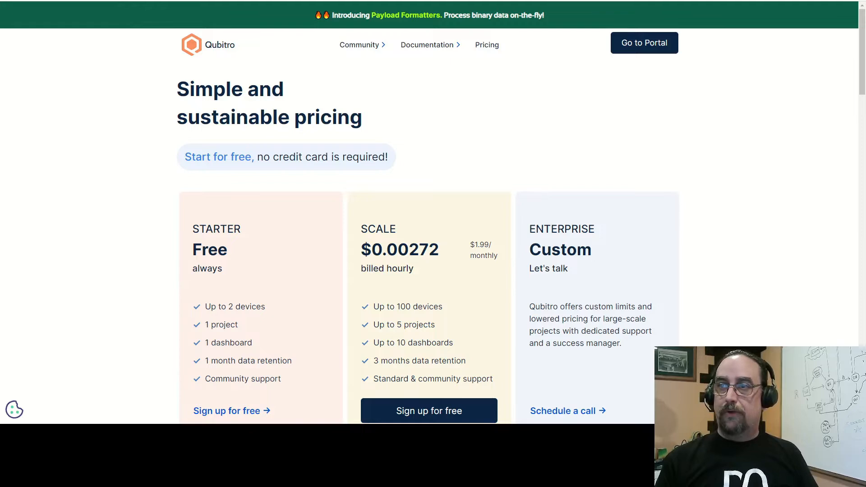
Step: Switch to the Qubitro portal and start adding a LoRaWAN source to the hackNthisNthat project with Helium as the connectivity
key(ctrl+Tab)
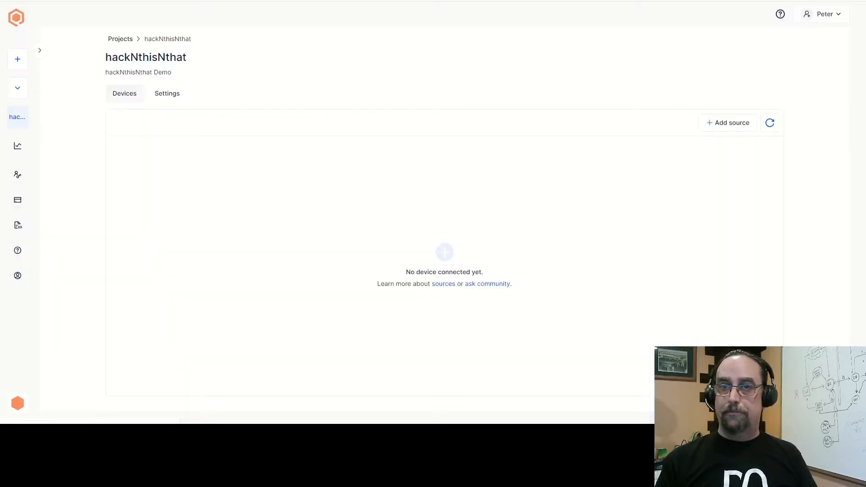
click(41, 52)
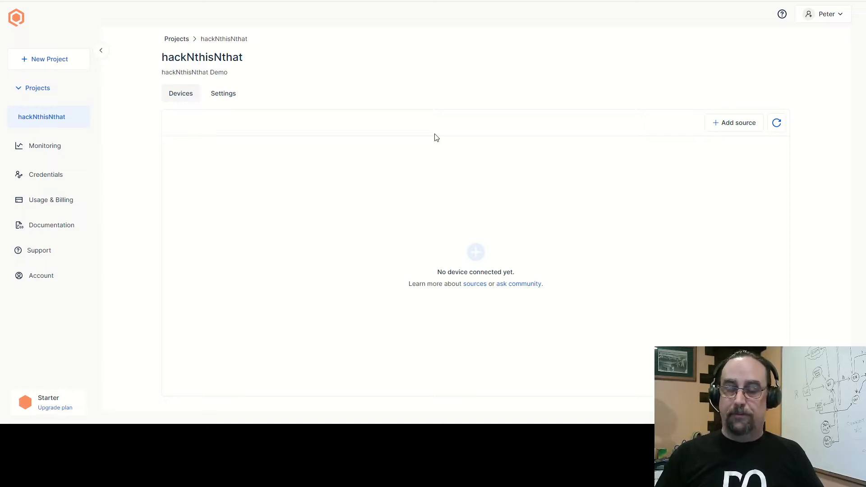
click(730, 130)
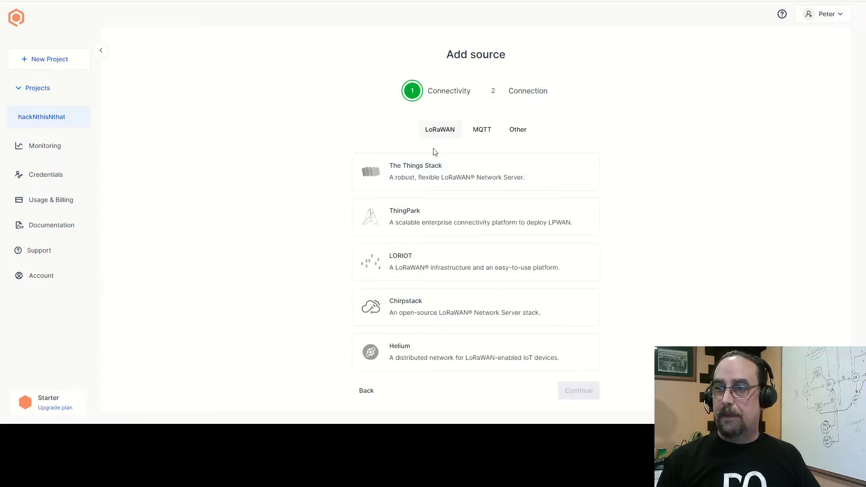
click(438, 355)
click(571, 391)
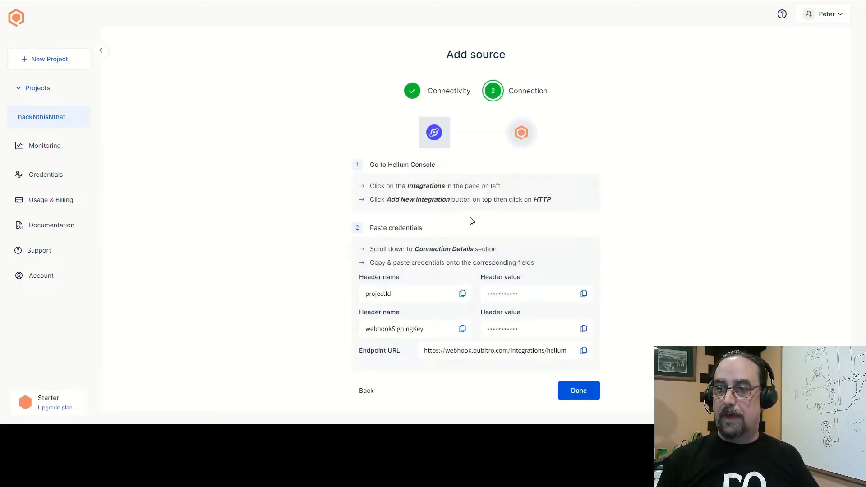
Step: Copy the projectId and webhookSigningKey header names, both header values and the endpoint URL one after another
scroll(472, 220, down, 2)
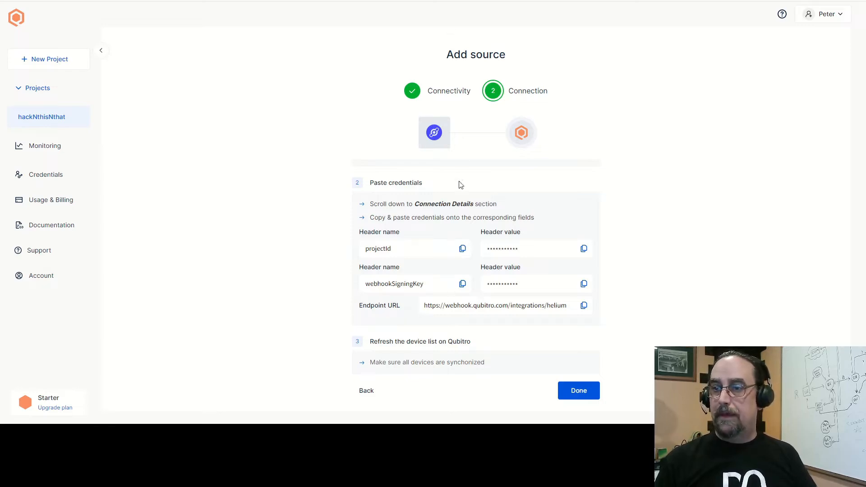
click(463, 249)
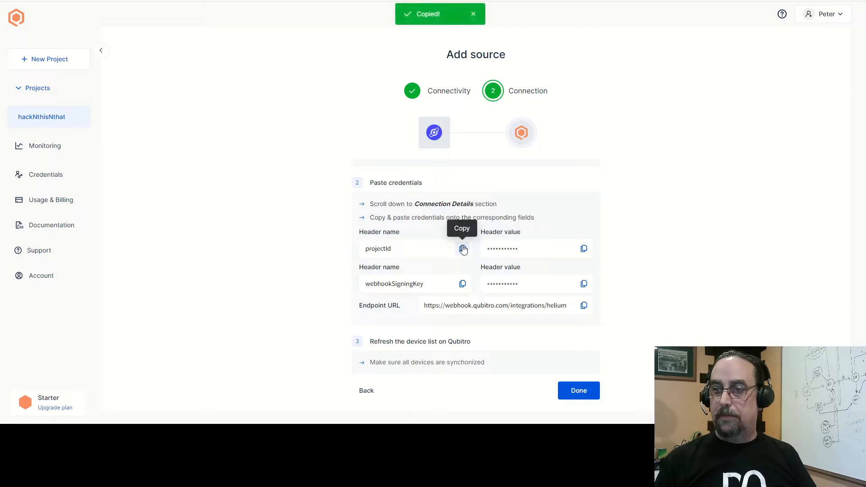
click(584, 250)
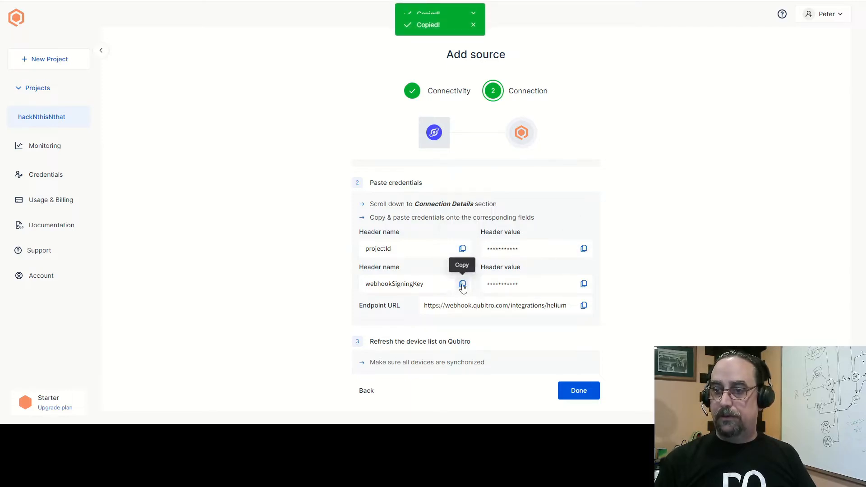
click(463, 285)
click(585, 284)
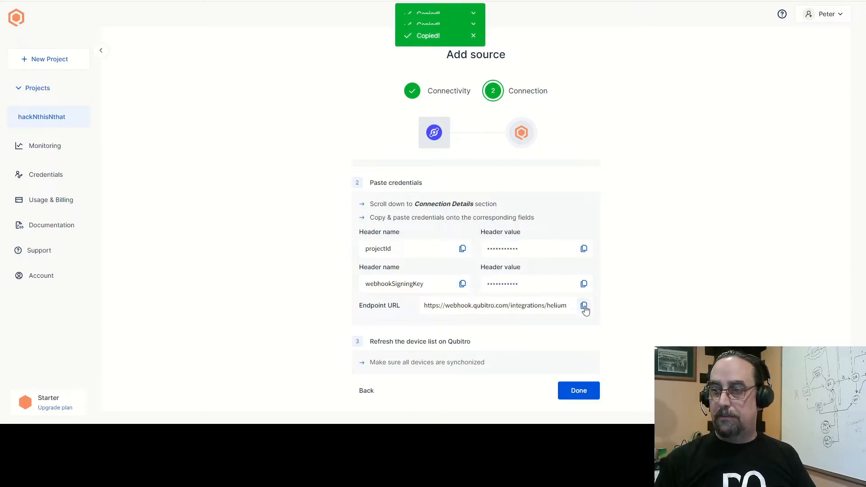
click(585, 309)
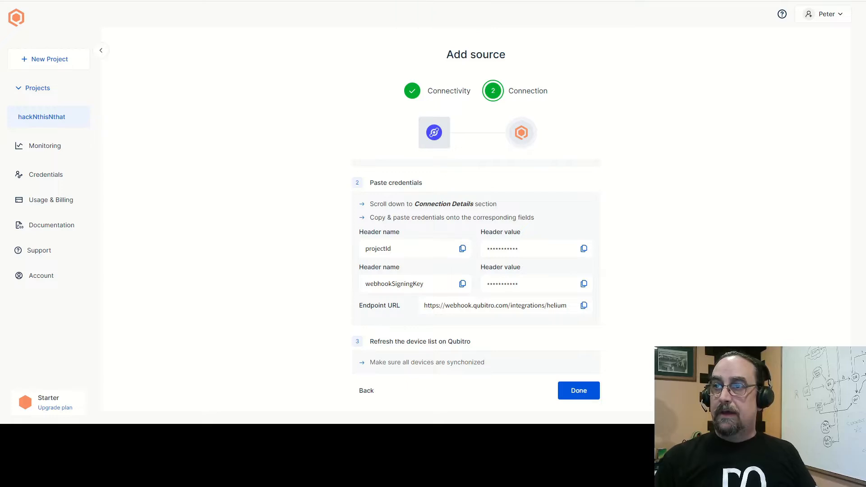
Step: Switch to the Helium Console and delete the existing qubitro HTTP integration
key(ctrl+Tab)
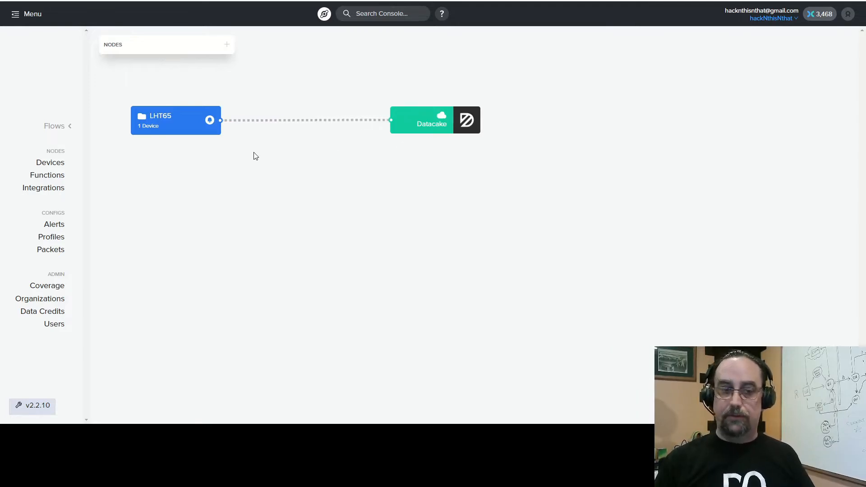
click(54, 191)
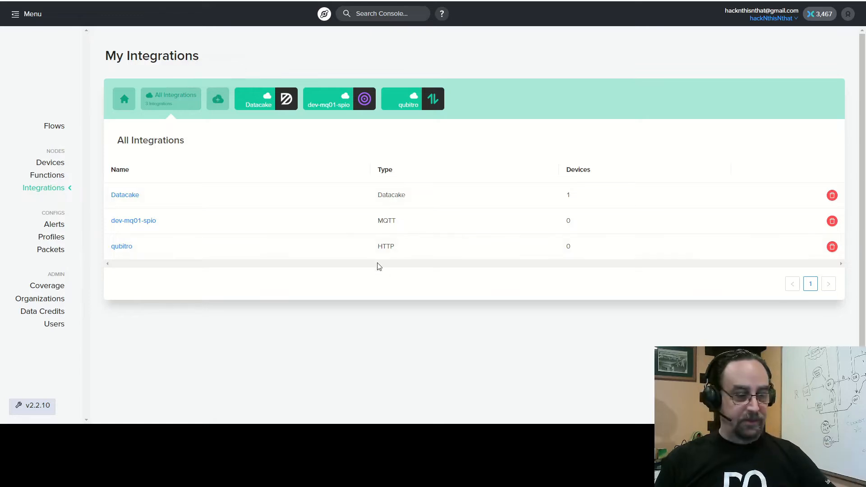
click(832, 246)
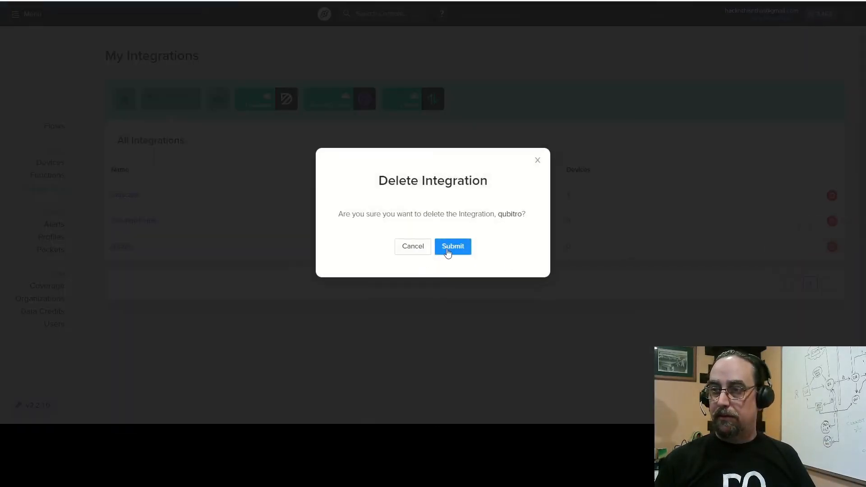
click(447, 251)
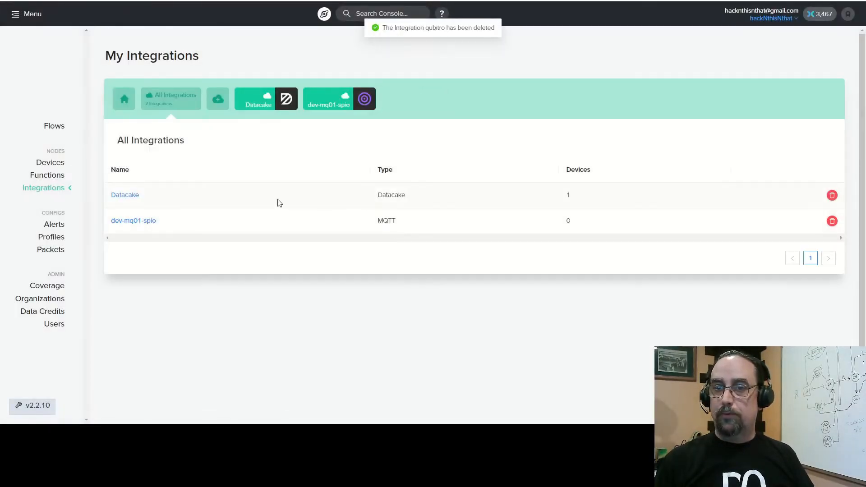
click(218, 101)
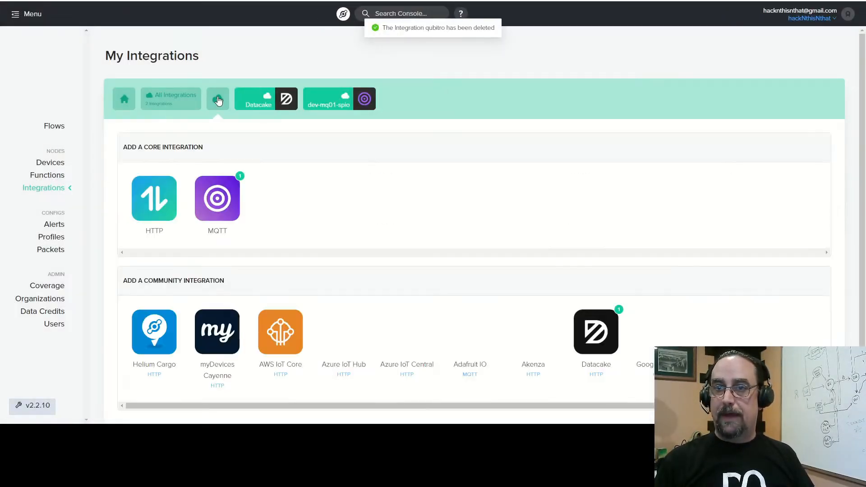
click(151, 209)
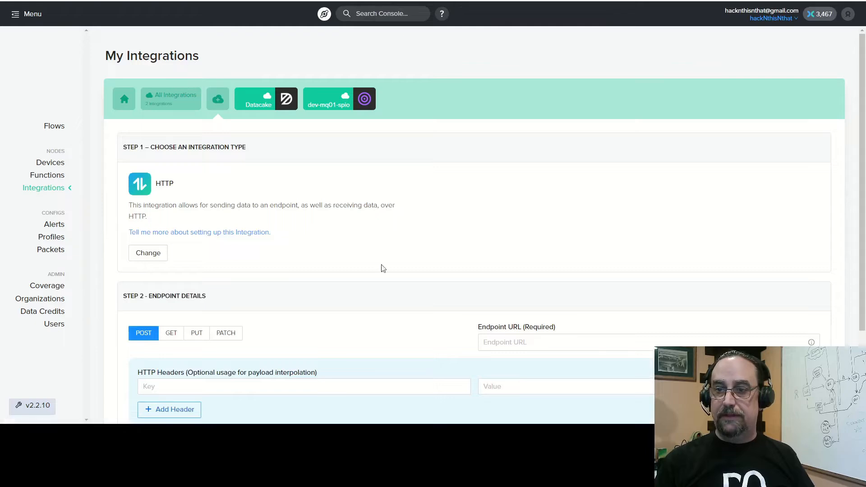
scroll(467, 199, down, 3)
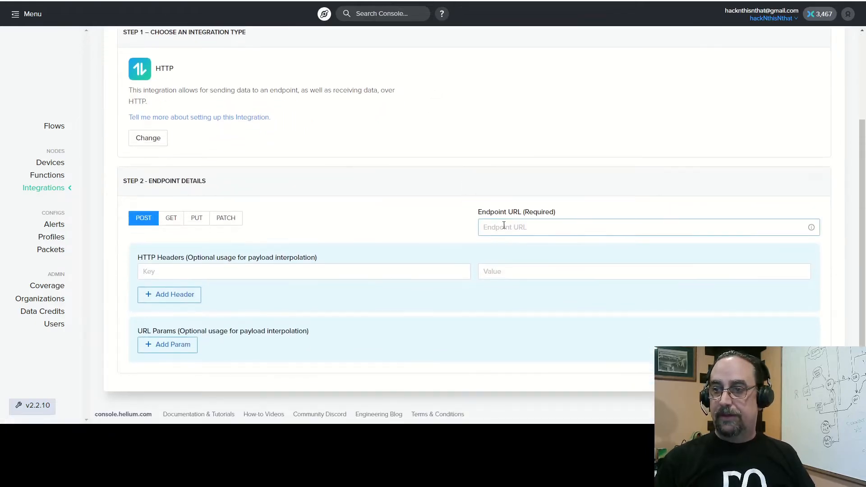
click(538, 227)
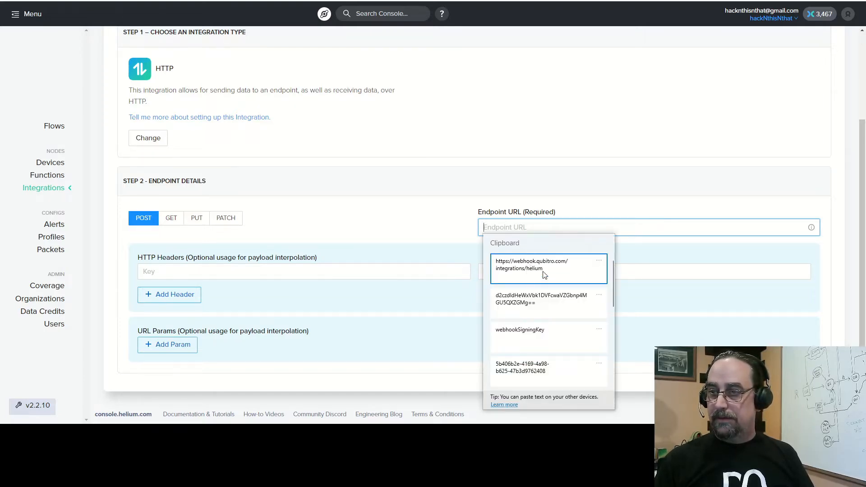
click(544, 269)
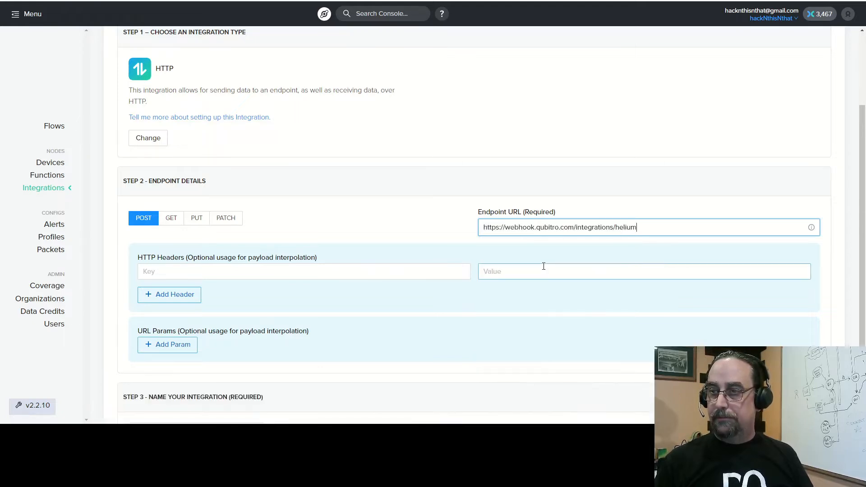
Step: Fill the first HTTP header with the key projectId and paste the copied project ID as its value
click(235, 274)
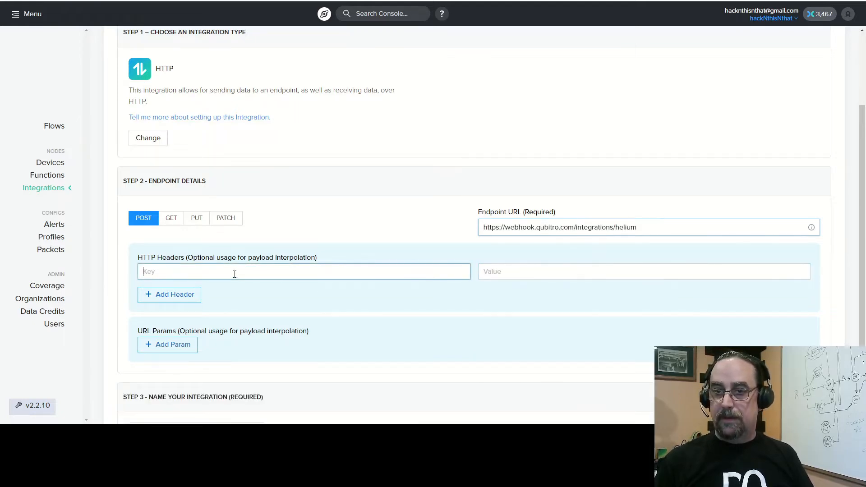
key(super+v)
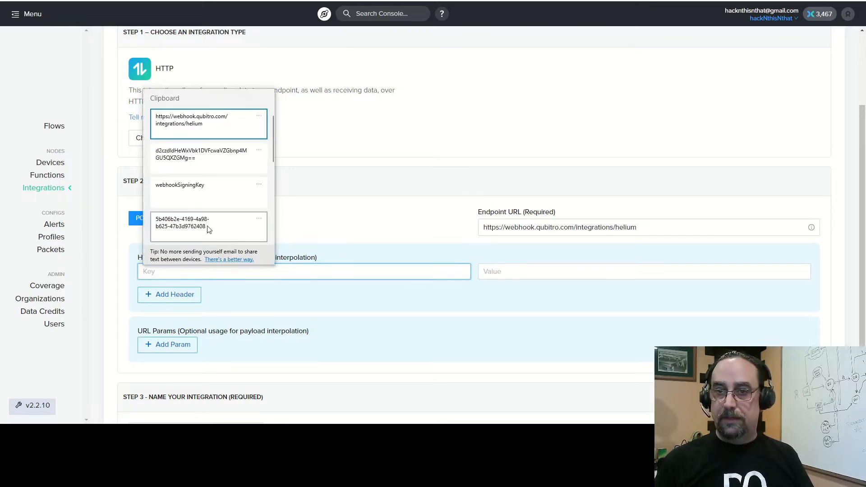
scroll(220, 185, down, 2)
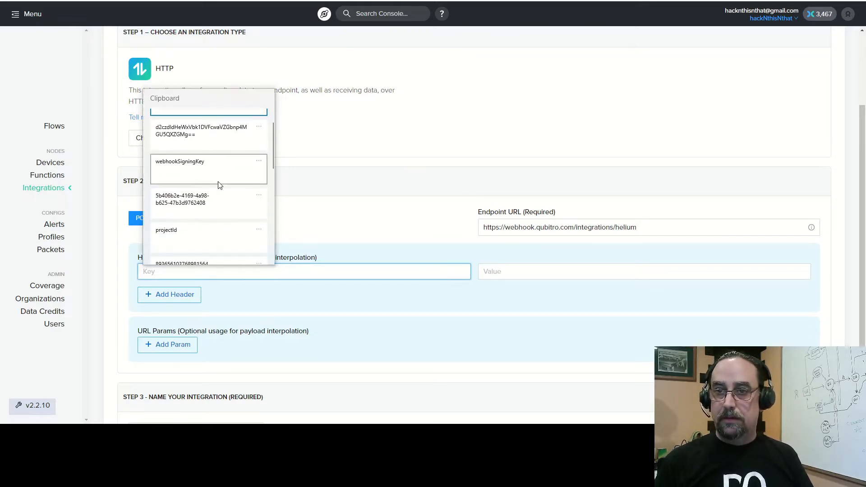
click(198, 235)
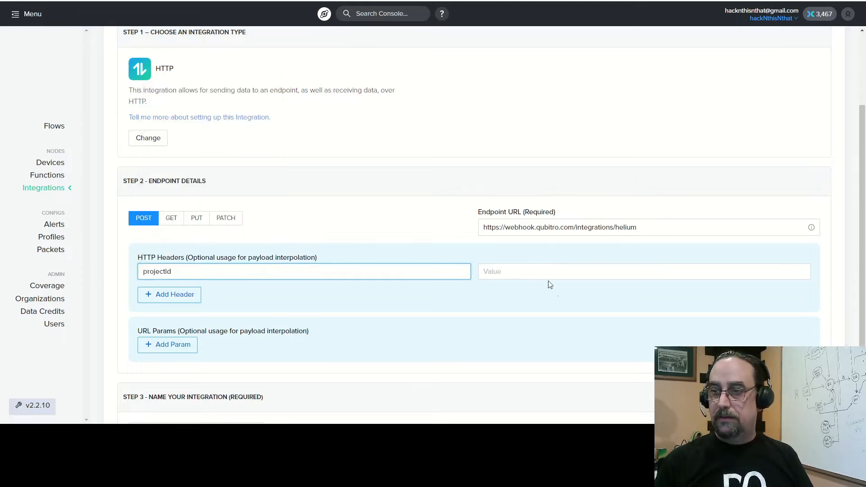
click(536, 268)
key(super+v)
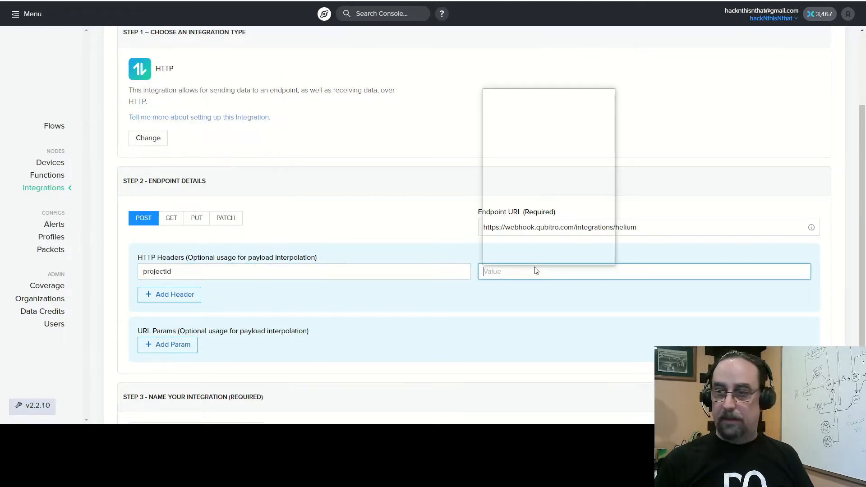
click(529, 227)
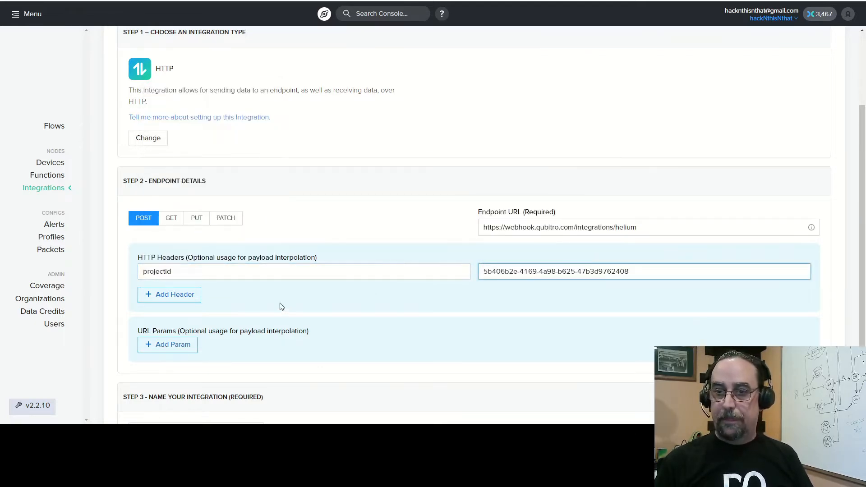
Step: Add a second HTTP header with the key webhookSigningKey and paste the copied webhook signing key as its value
click(165, 296)
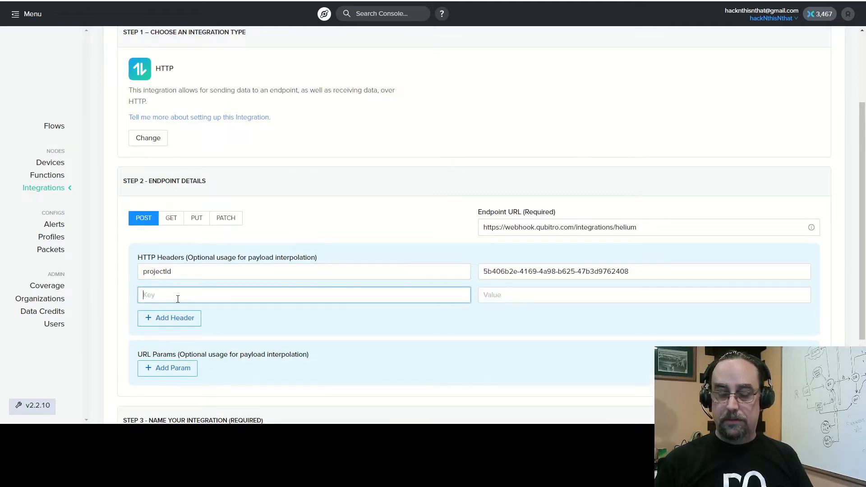
key(super+v)
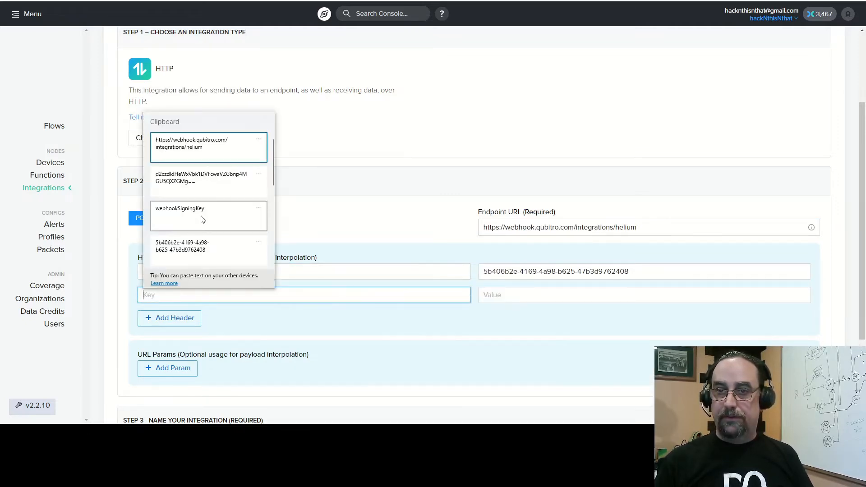
click(198, 216)
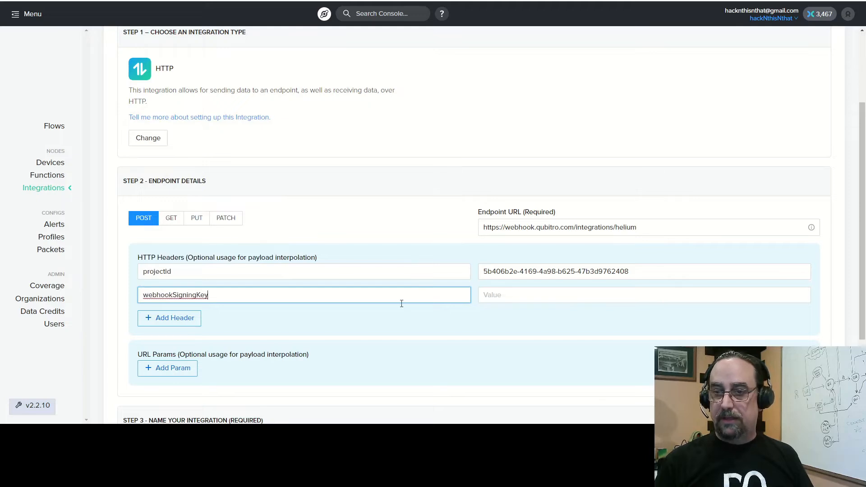
click(503, 300)
key(super+v)
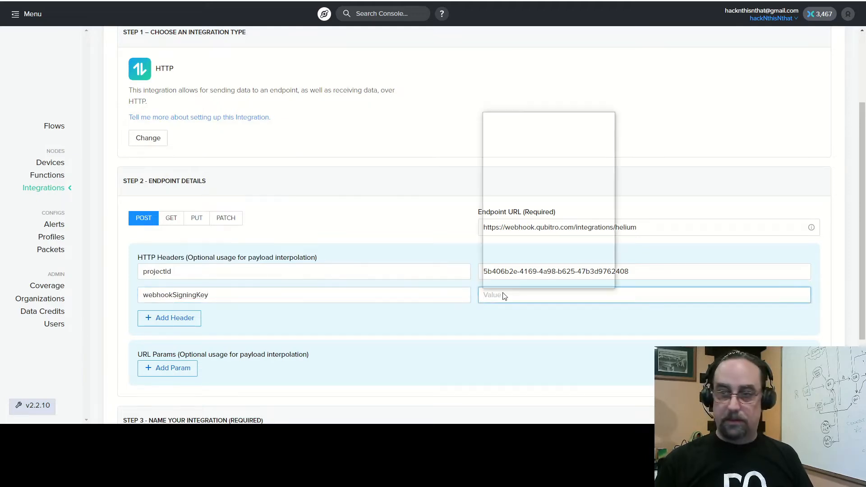
click(510, 185)
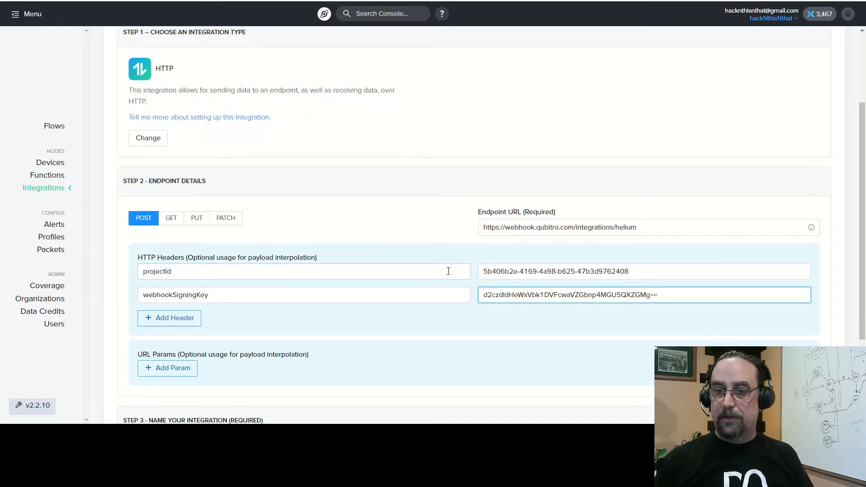
Step: Name the integration Qubitro and add it to the console
scroll(383, 307, down, 2)
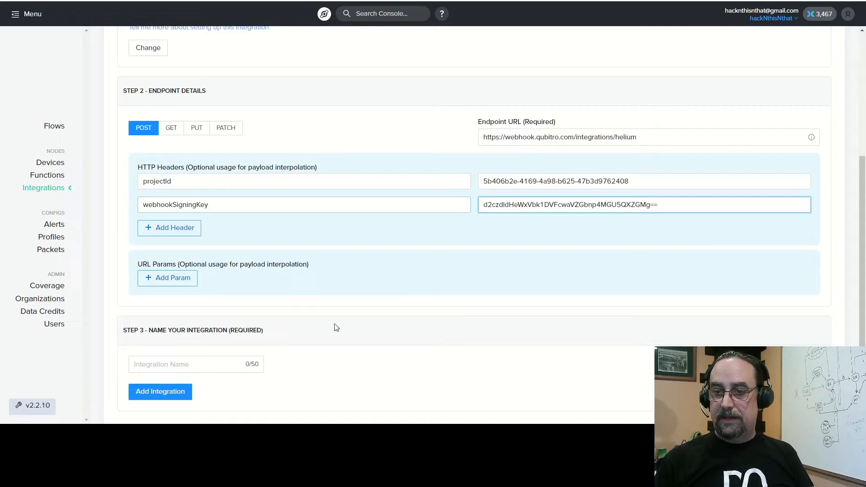
click(212, 360)
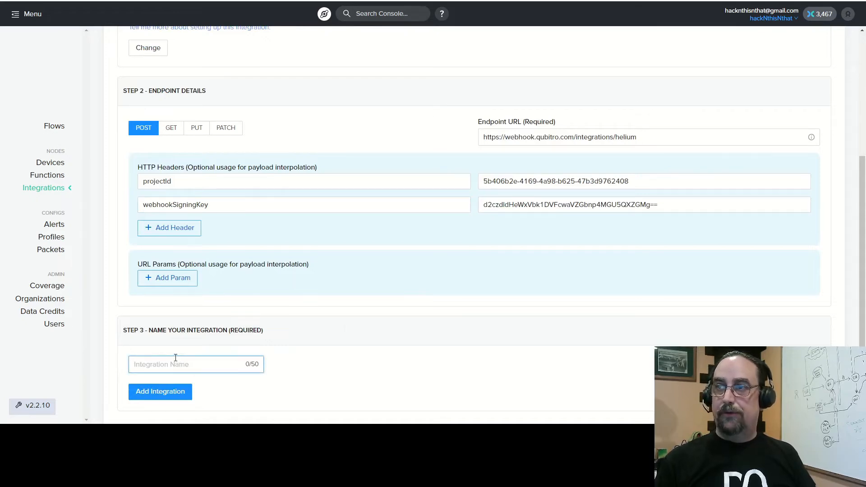
text(Qubitro)
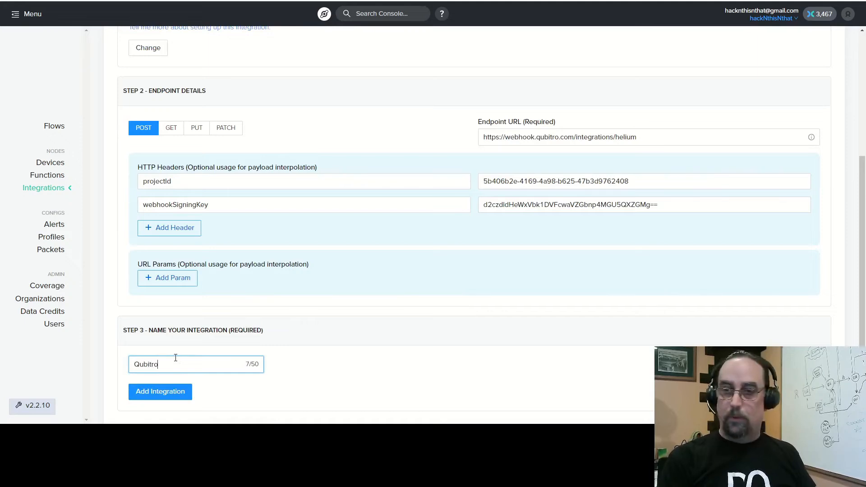
click(153, 396)
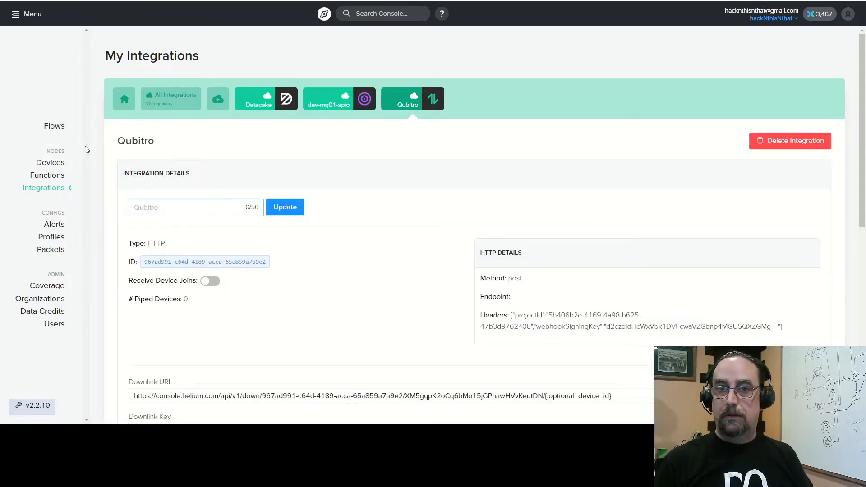
Step: Open the console's flows, then switch to Qubitro to complete the Helium source setup and refresh the project's device list
click(50, 131)
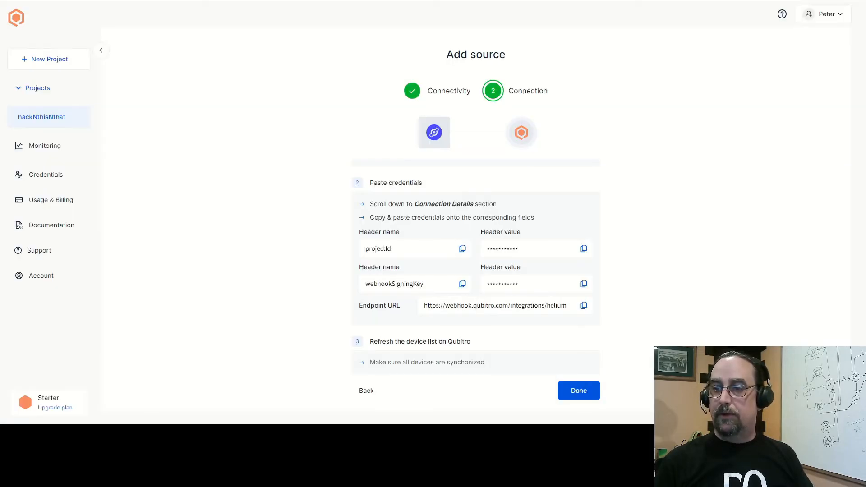
scroll(518, 327, down, 1)
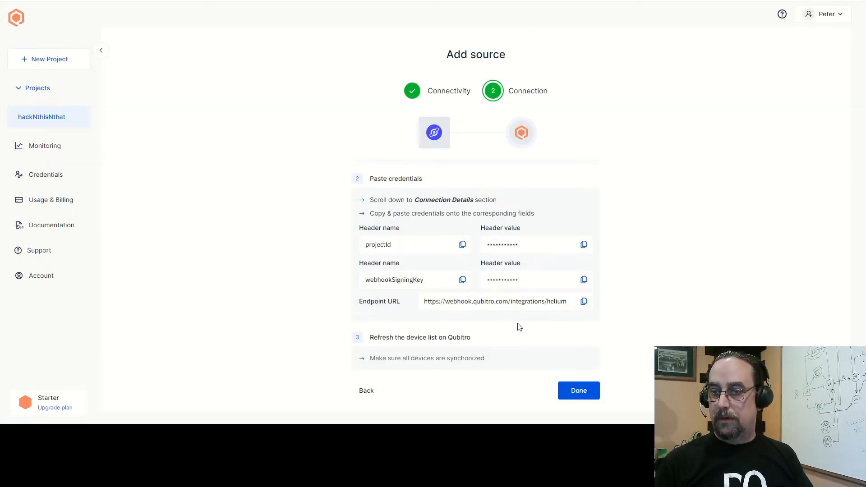
click(574, 391)
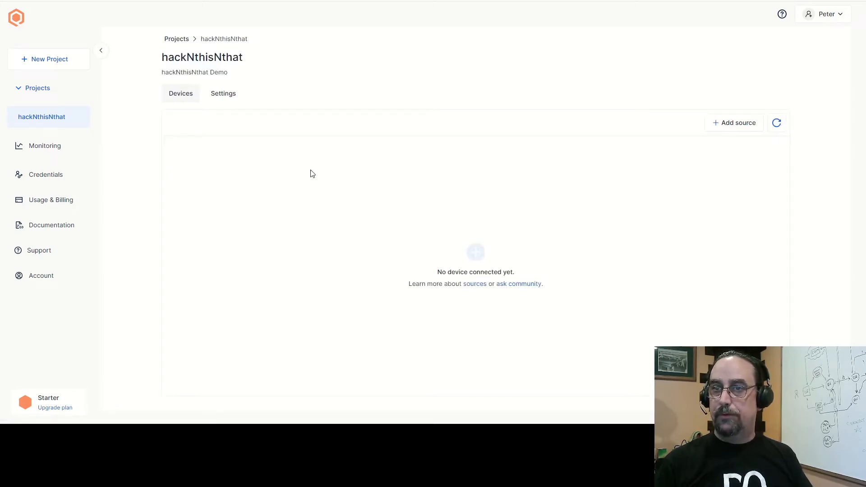
click(776, 123)
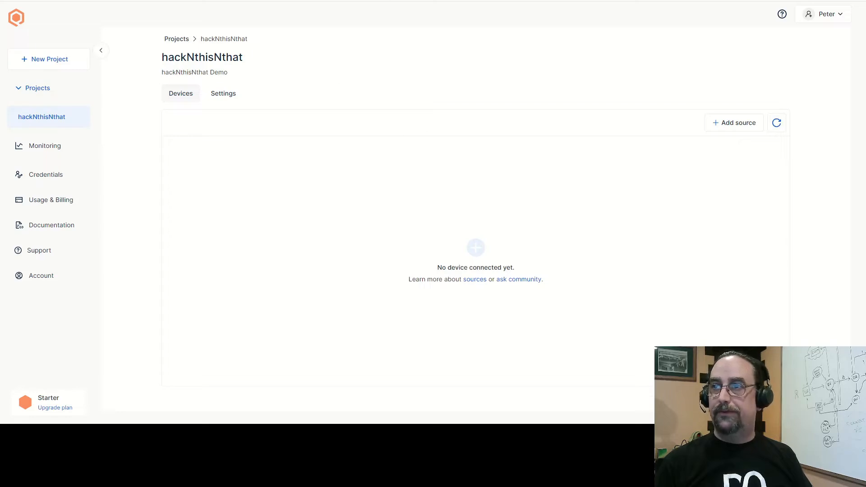
Step: Switch back to Helium Console and place the Qubitro integration and the LHT65 function on the flow canvas
key(ctrl+Tab)
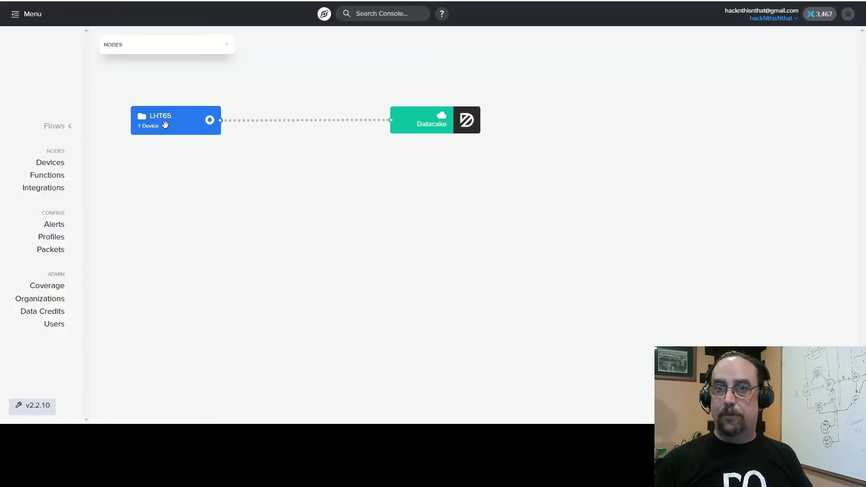
click(228, 45)
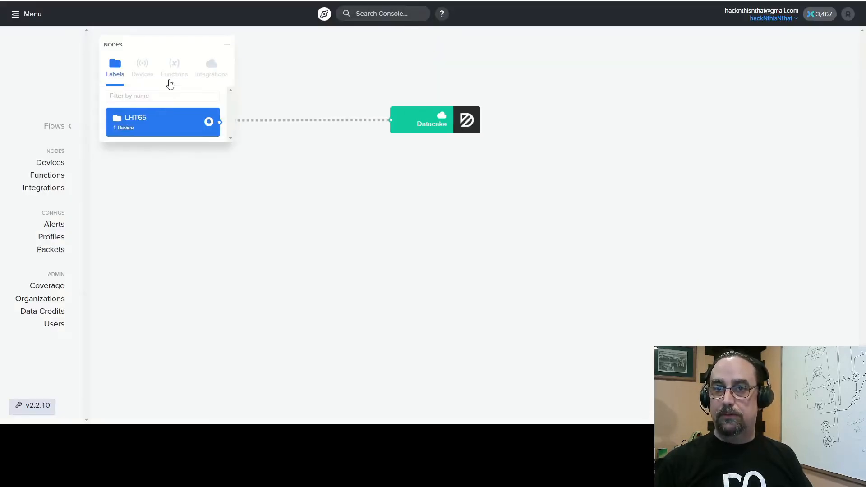
click(210, 70)
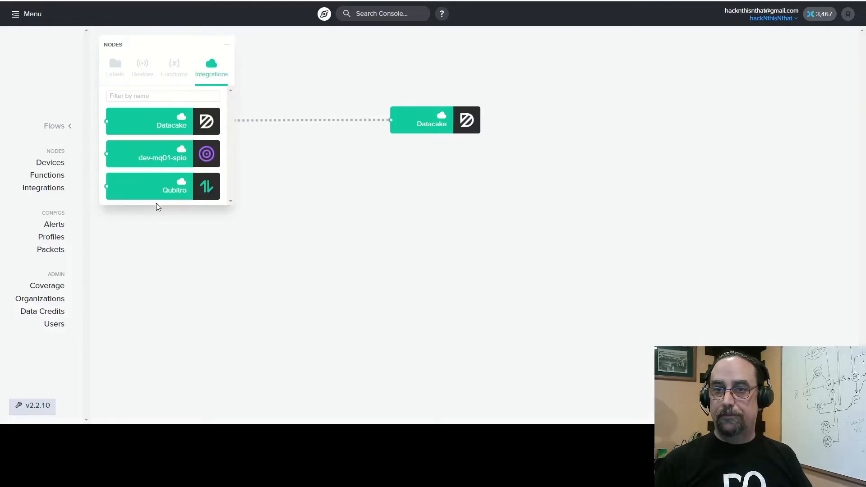
drag(156, 184, 435, 216)
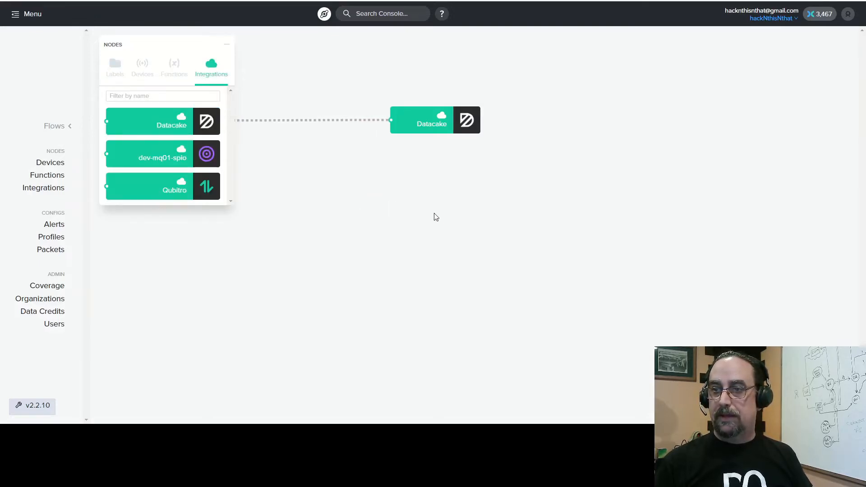
click(173, 65)
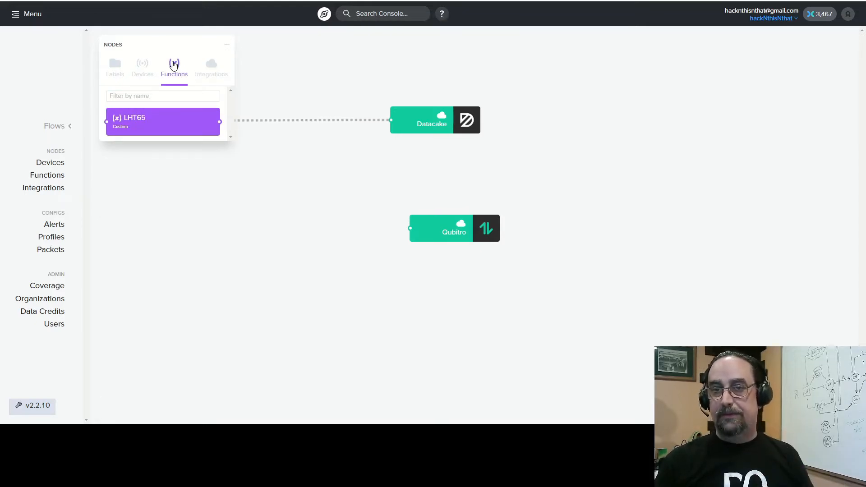
drag(152, 123, 294, 209)
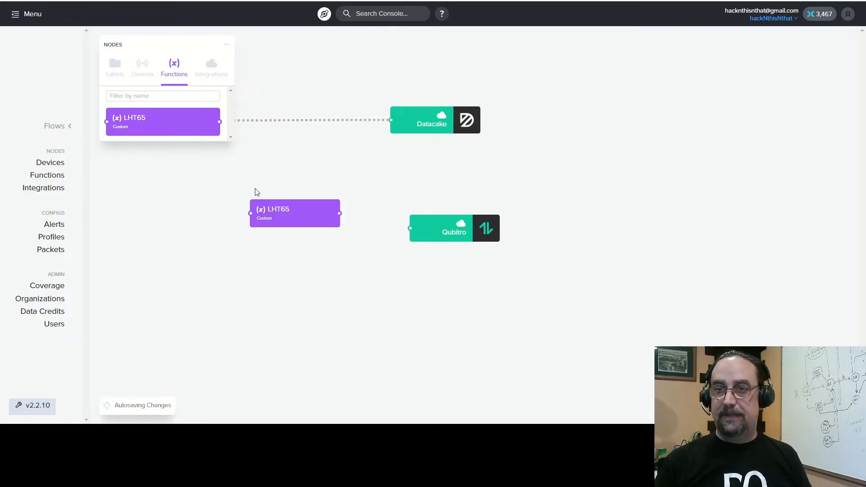
Step: Connect the LHT65 label to the LHT65 function and the function to Qubitro, aligning the Qubitro node level with the function
click(228, 47)
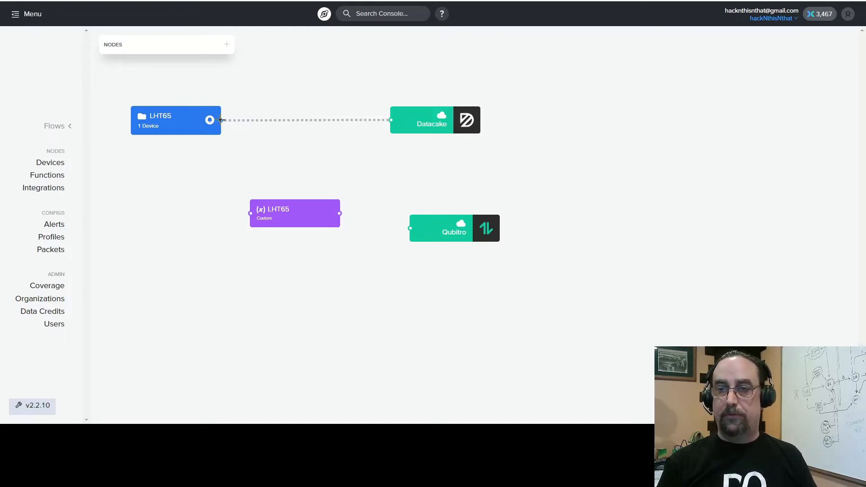
drag(221, 120, 250, 213)
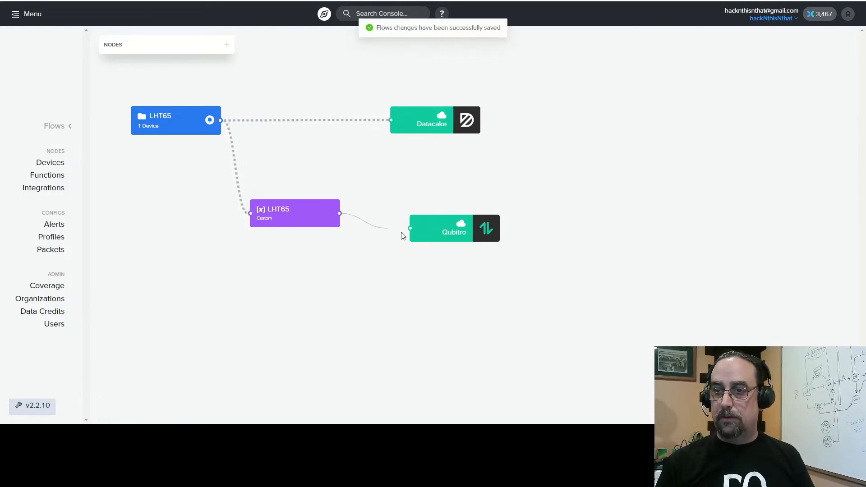
drag(403, 236, 423, 212)
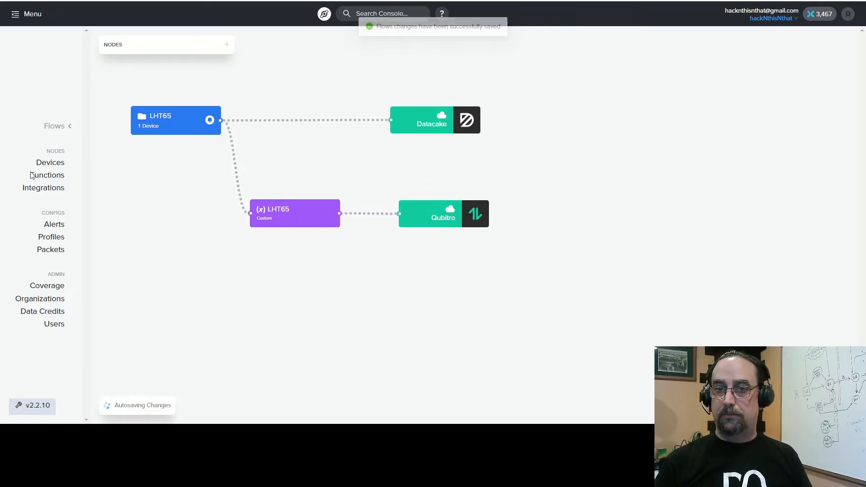
Step: Open the LHT65-1 device and examine its event log and debug output for uplinks and integration requests
click(56, 167)
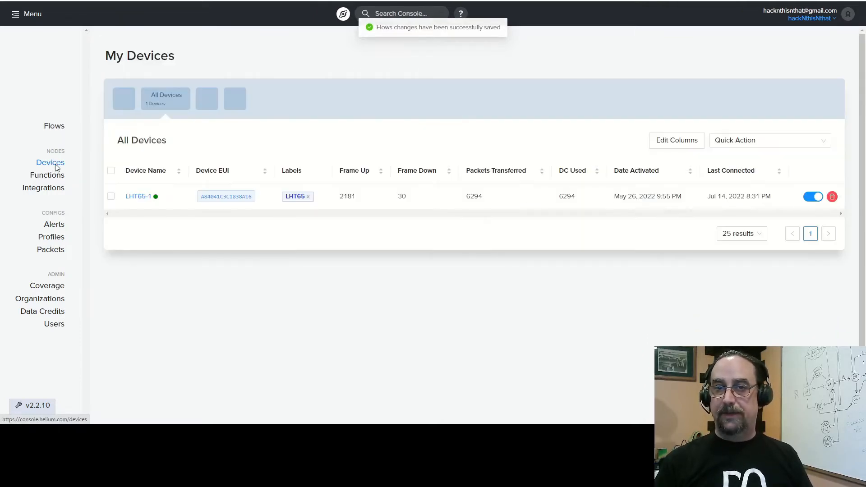
click(138, 222)
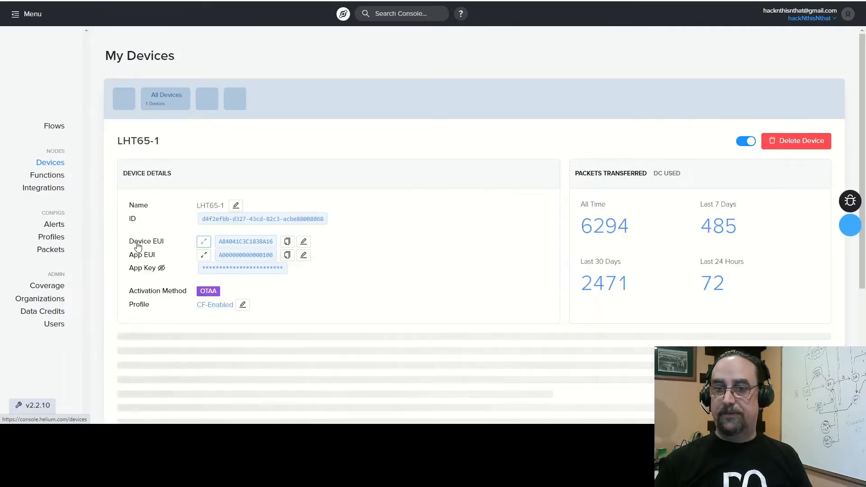
scroll(138, 247, down, 5)
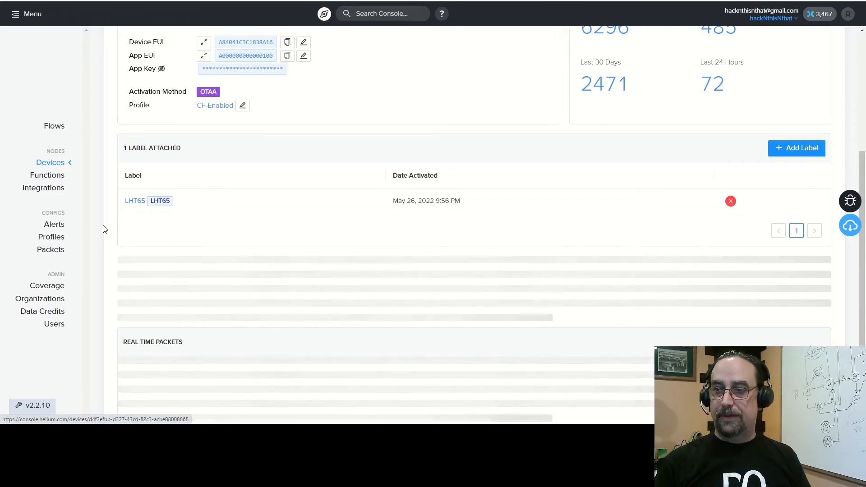
scroll(103, 229, down, 4)
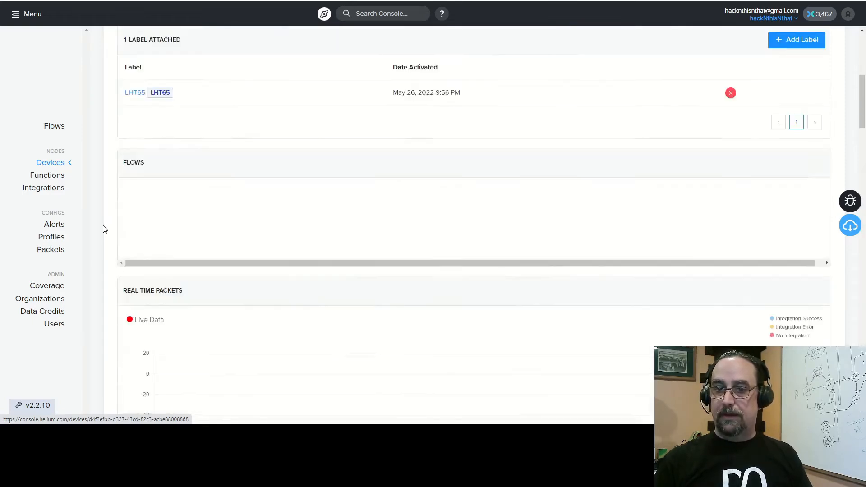
scroll(103, 229, down, 6)
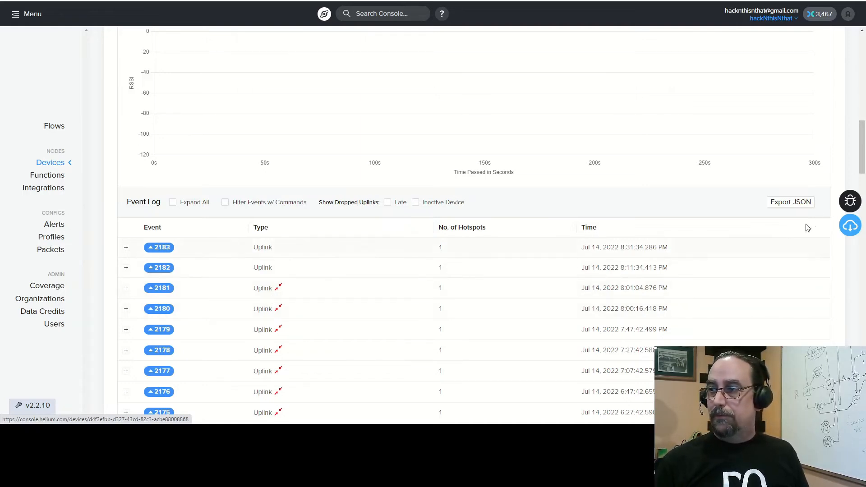
click(845, 202)
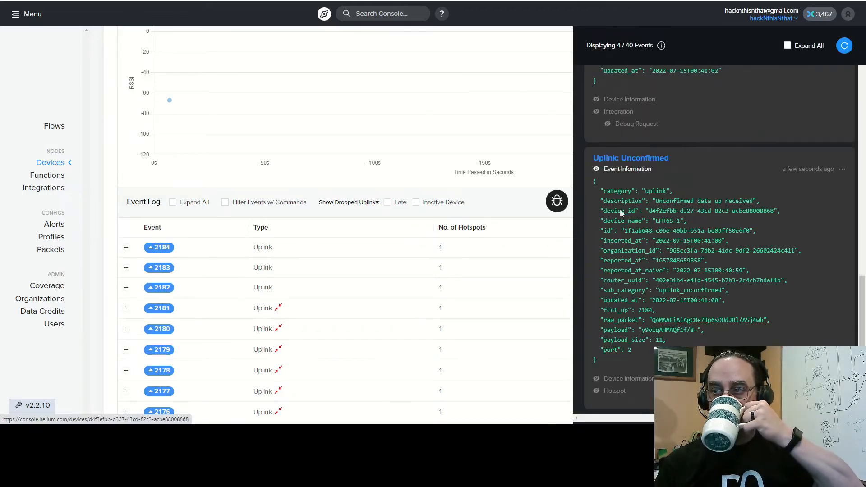
scroll(615, 197, up, 4)
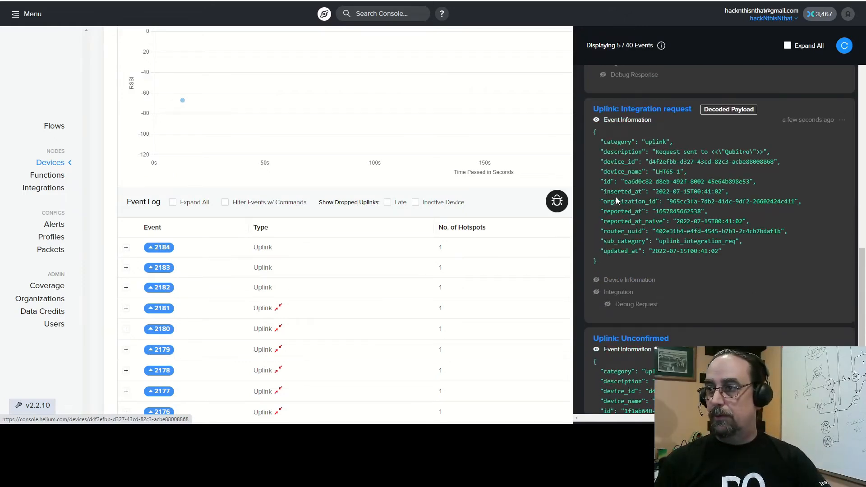
scroll(615, 197, up, 5)
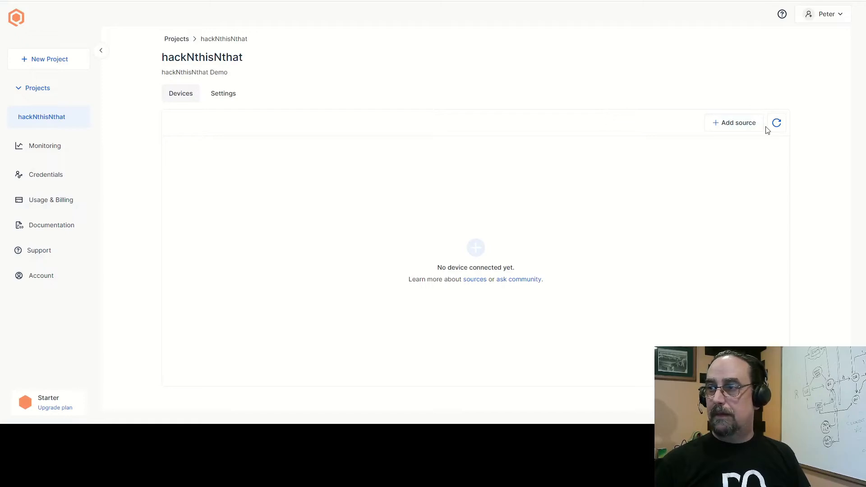
Step: Switch to Qubitro, refresh the project's device list, and check the LHT65-1 device for incoming data
click(777, 124)
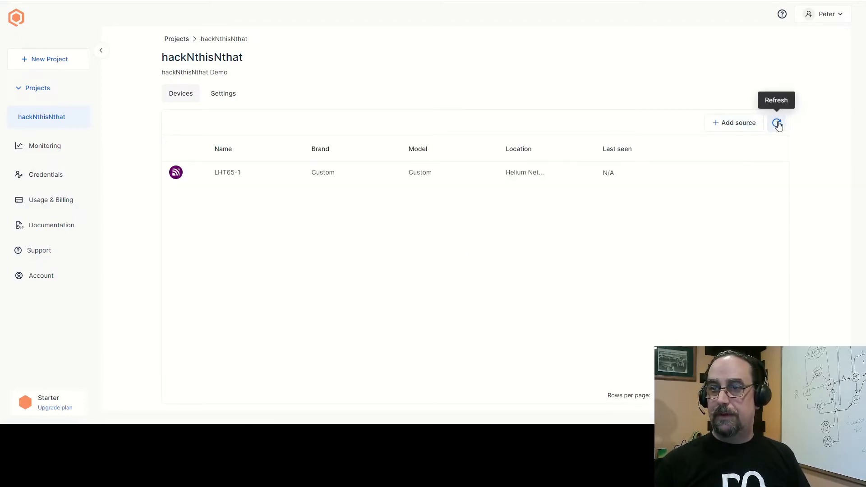
click(237, 175)
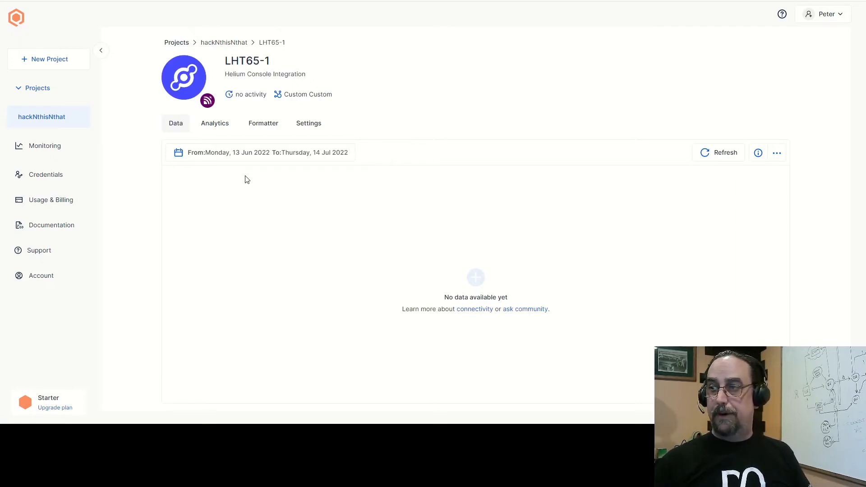
click(722, 153)
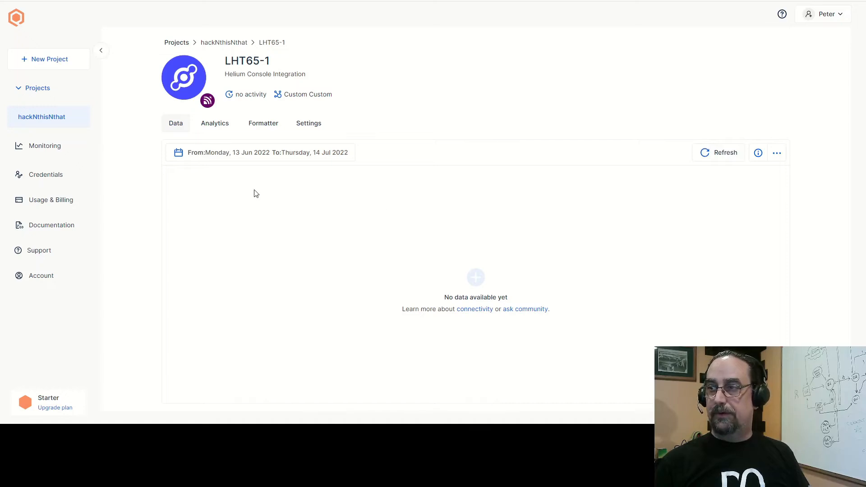
Step: Create a monitoring dashboard named Hacks Dashboard
click(42, 141)
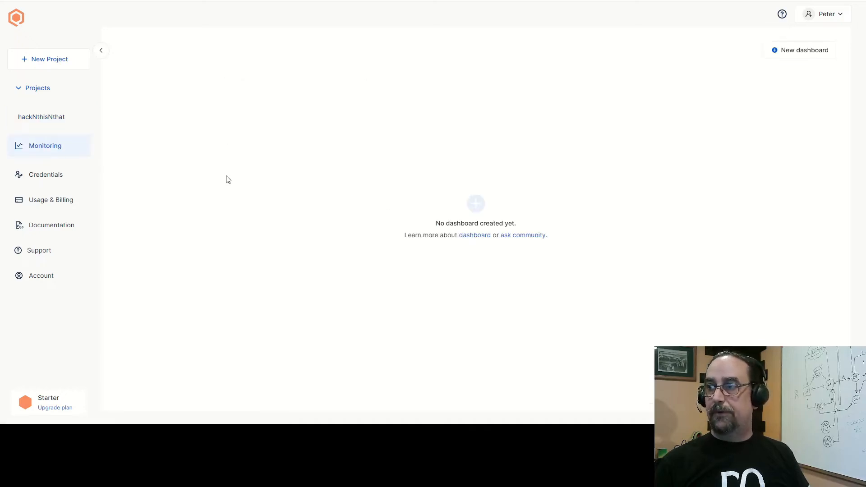
click(784, 52)
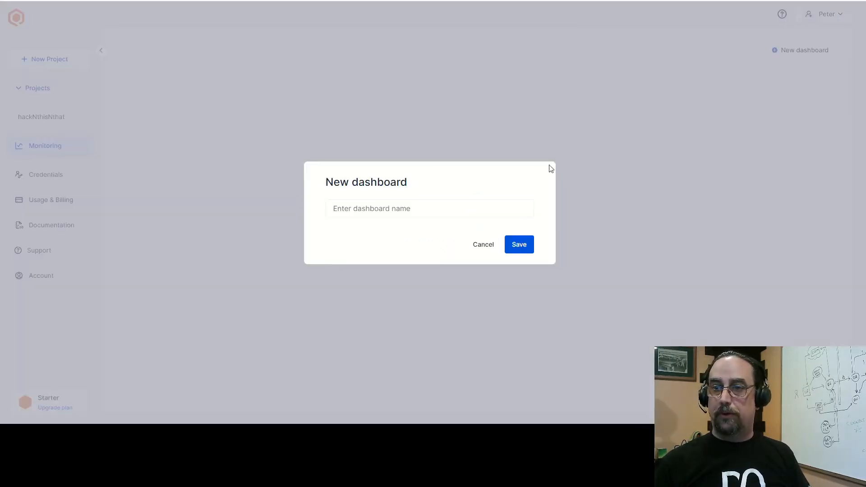
click(421, 208)
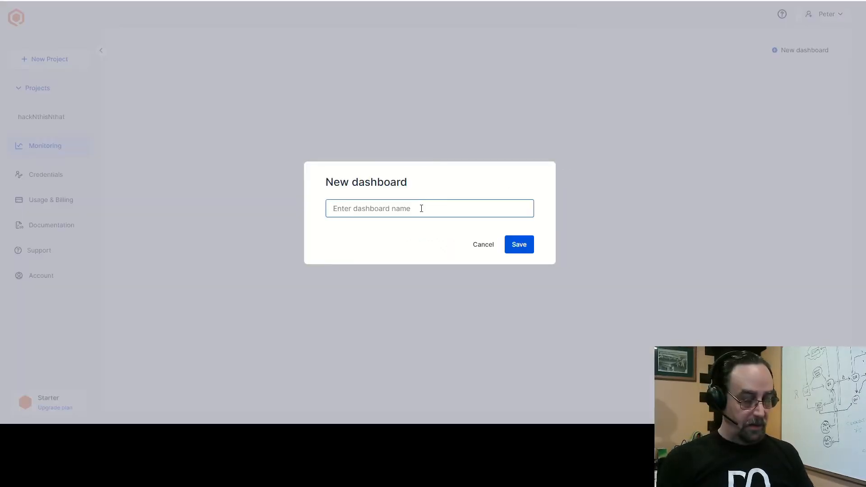
text(Hacks )
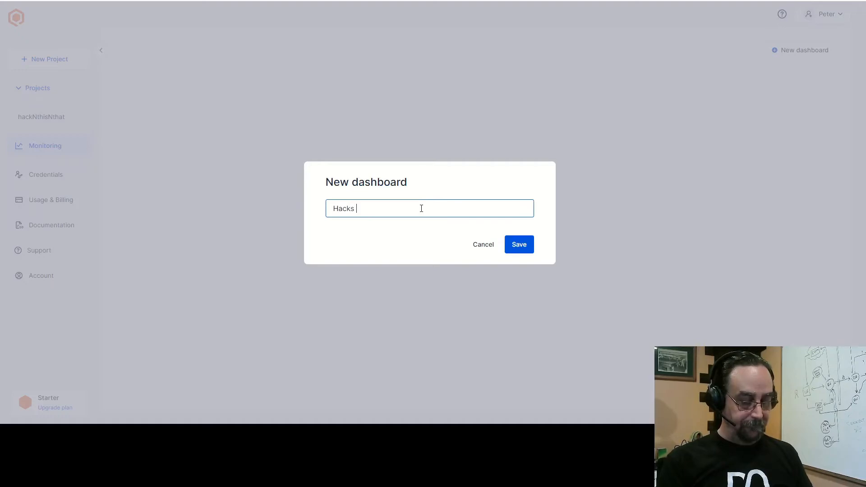
text(Dashboard)
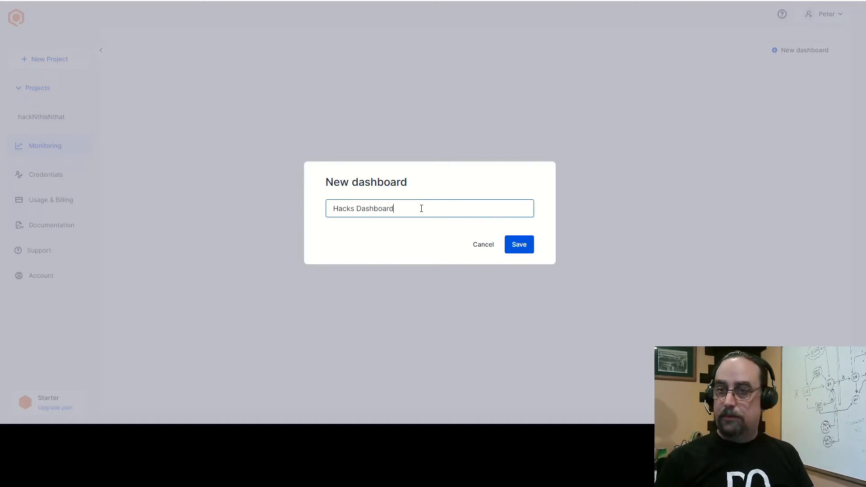
click(518, 247)
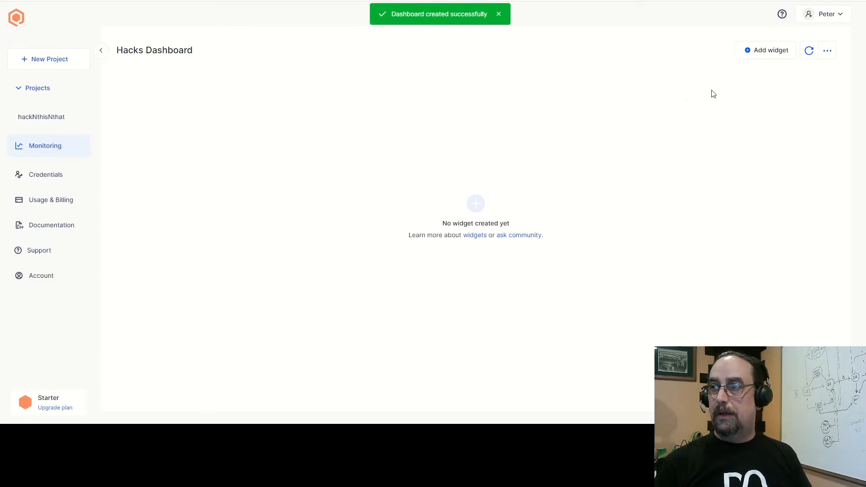
Step: Start a Temperature Gauge widget titled Temp for device LHT65-1 in project hackNthisNthat on the Hacks Dashboard
click(768, 52)
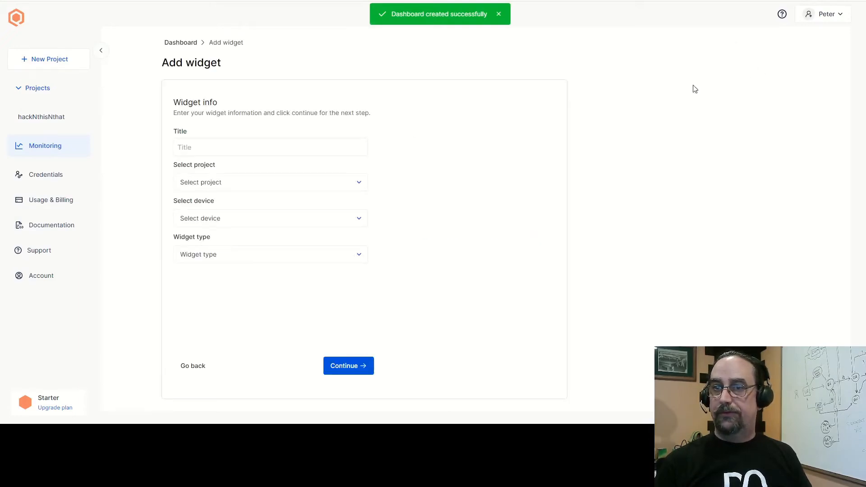
click(274, 149)
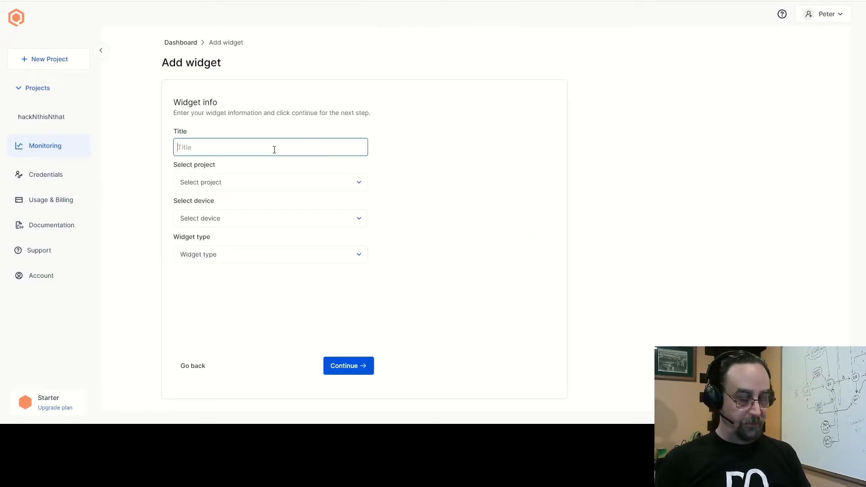
text(Temp)
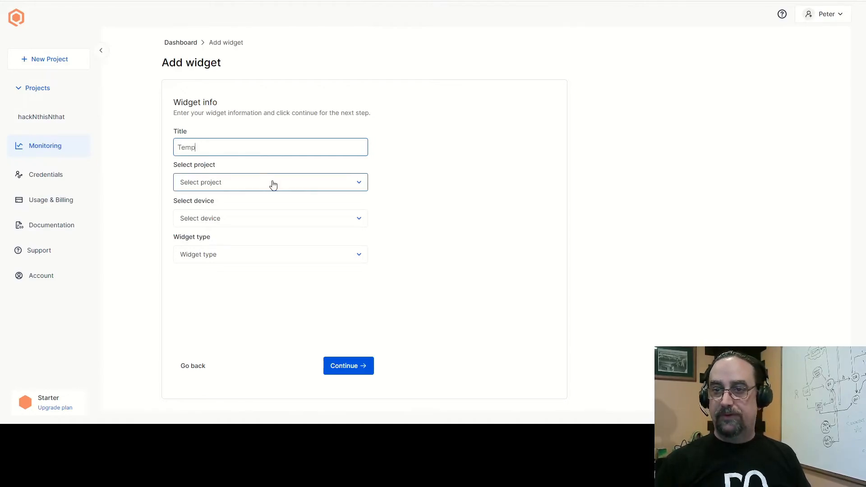
click(271, 184)
click(239, 206)
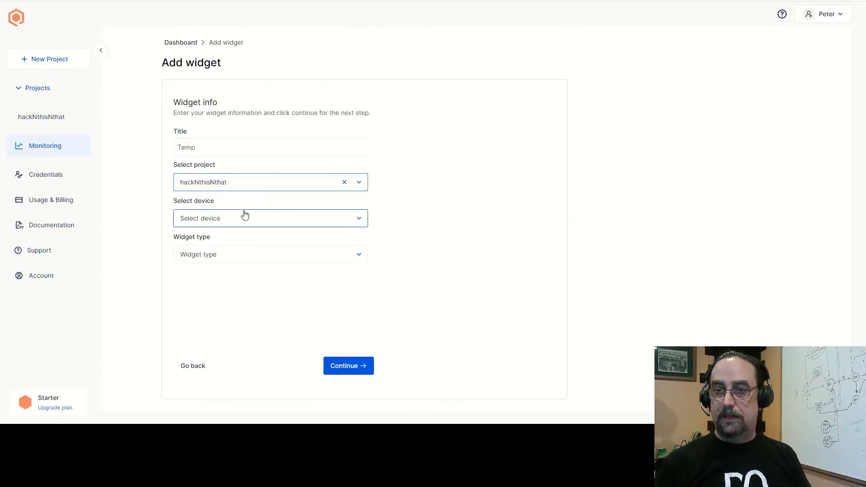
click(244, 226)
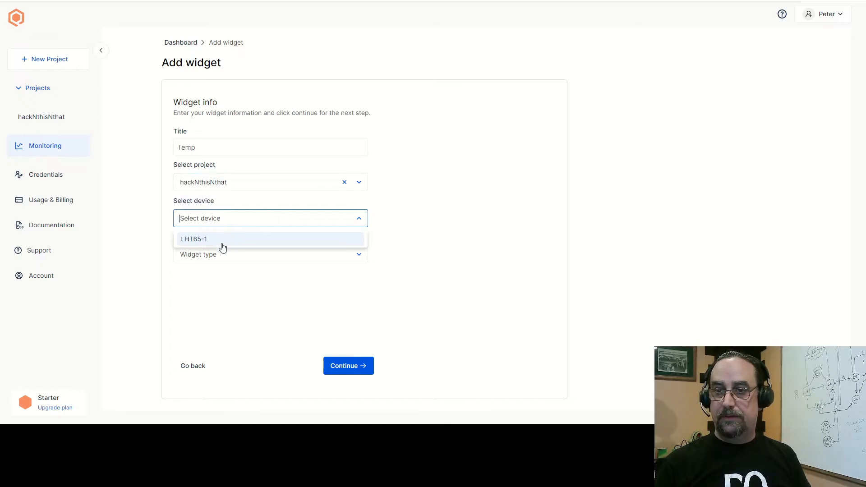
click(224, 242)
click(235, 258)
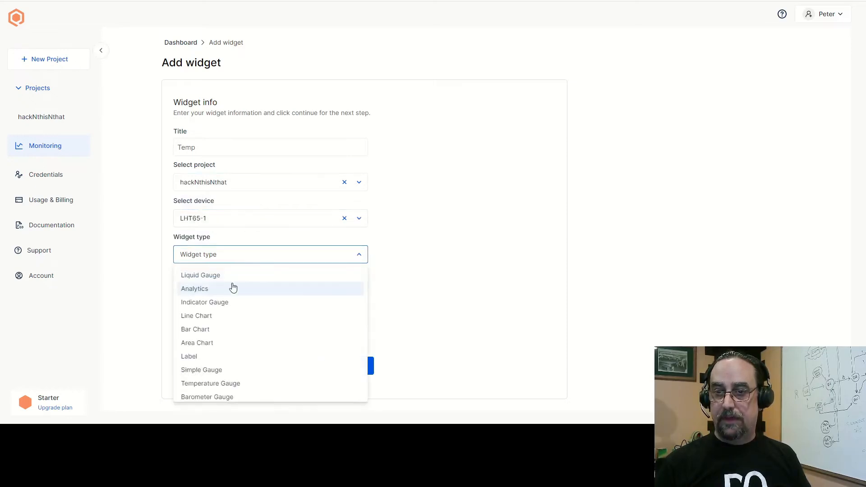
click(210, 384)
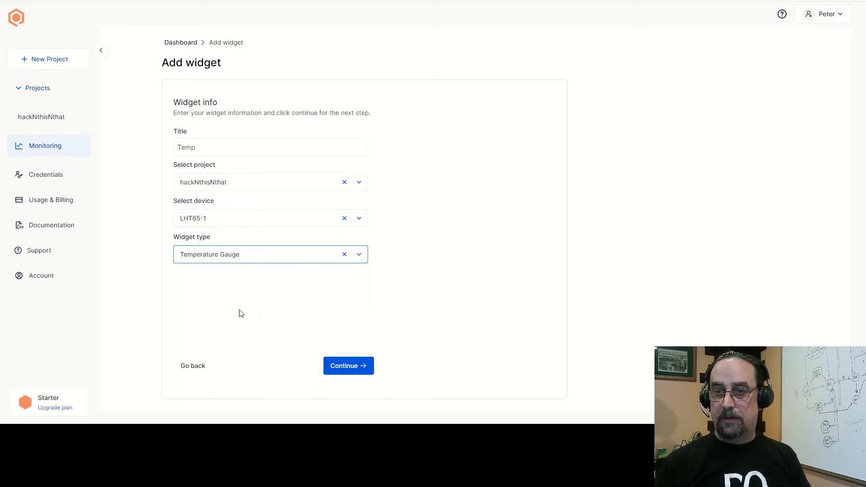
click(334, 373)
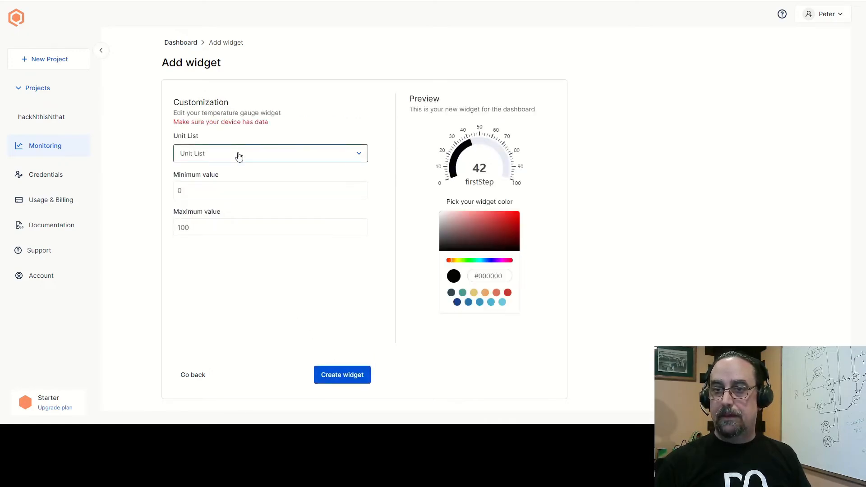
Step: Set the gauge's unit to Temperature (°C) and try to create the widget
click(239, 157)
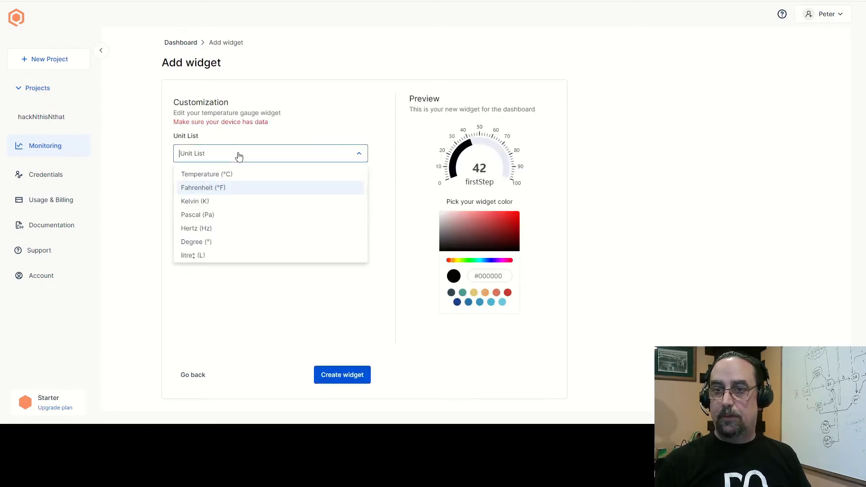
click(237, 178)
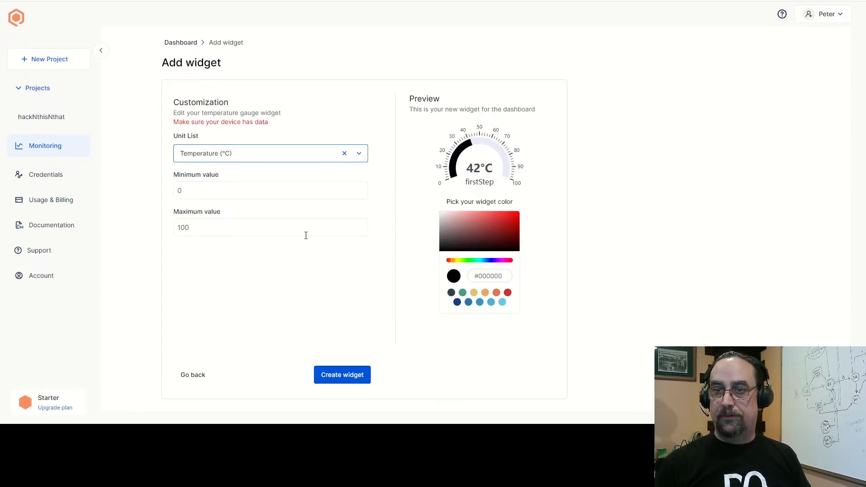
click(343, 380)
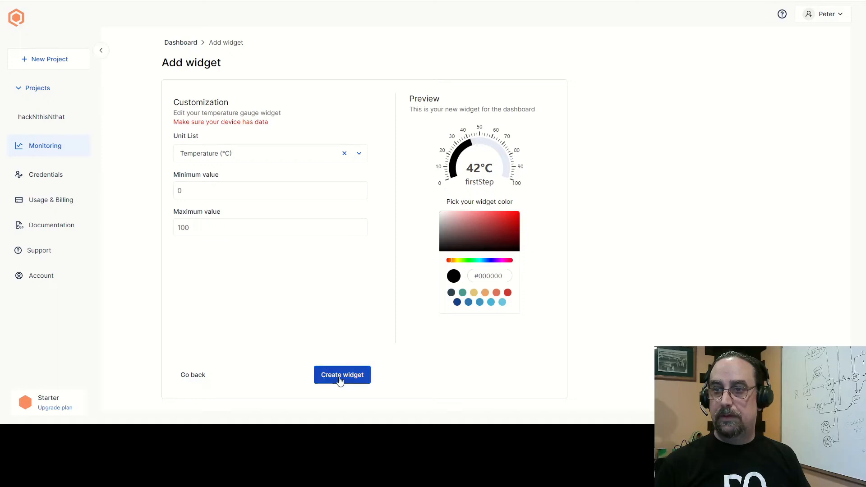
click(340, 381)
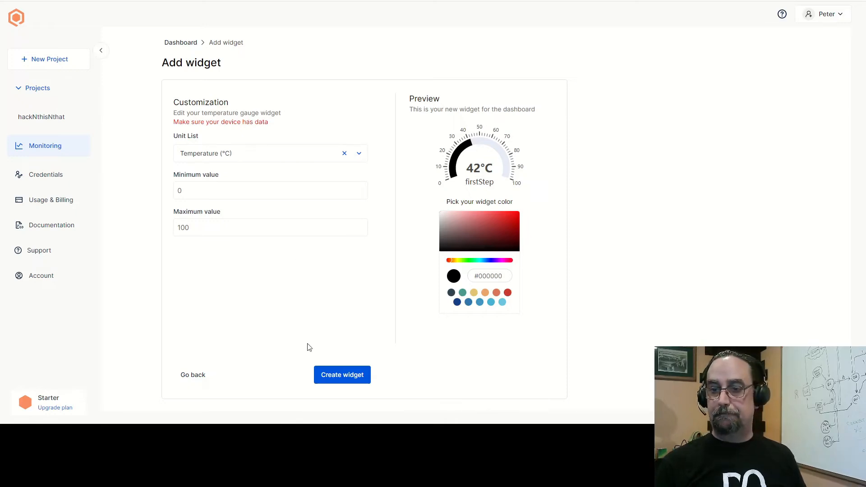
click(349, 380)
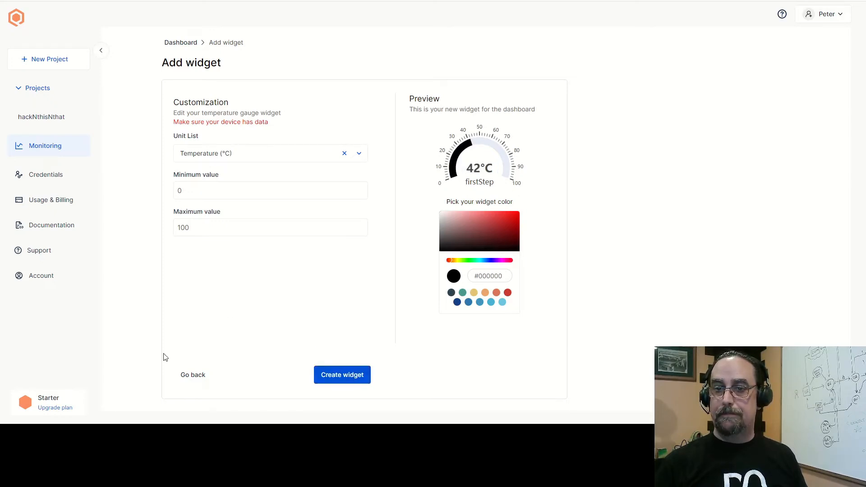
Step: Abandon the widget setup and check when LHT65-1 was last seen in the hackNthisNthat project
click(201, 379)
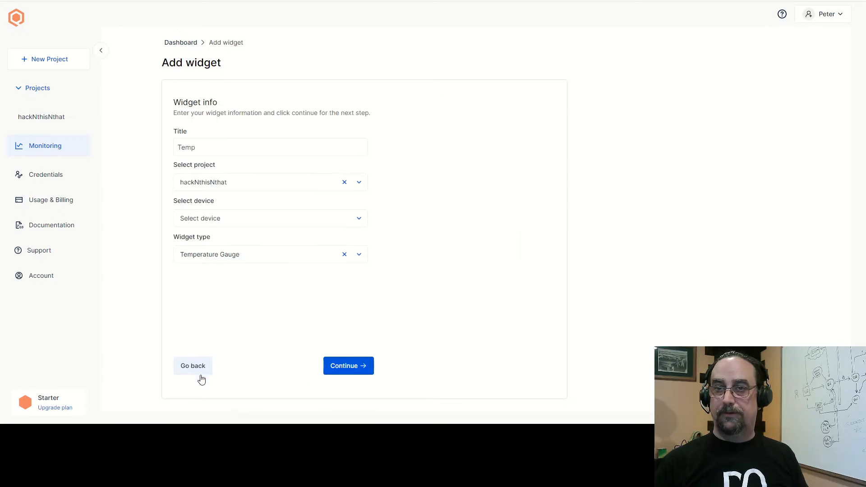
click(195, 368)
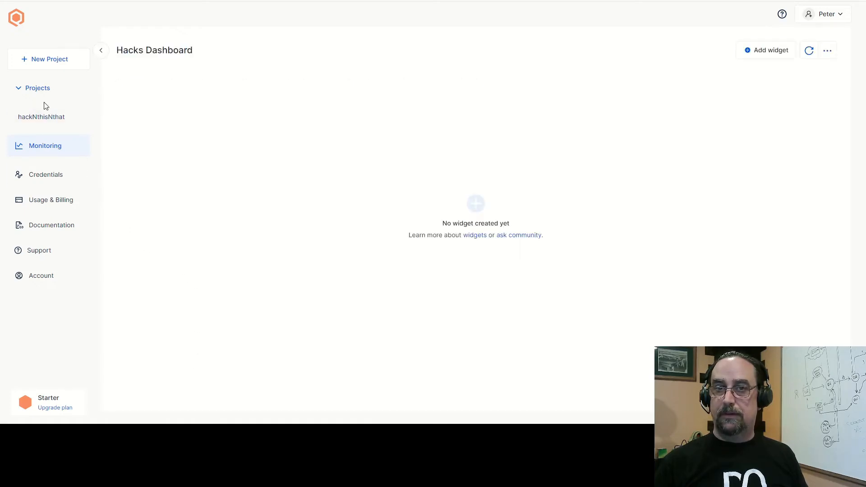
click(46, 119)
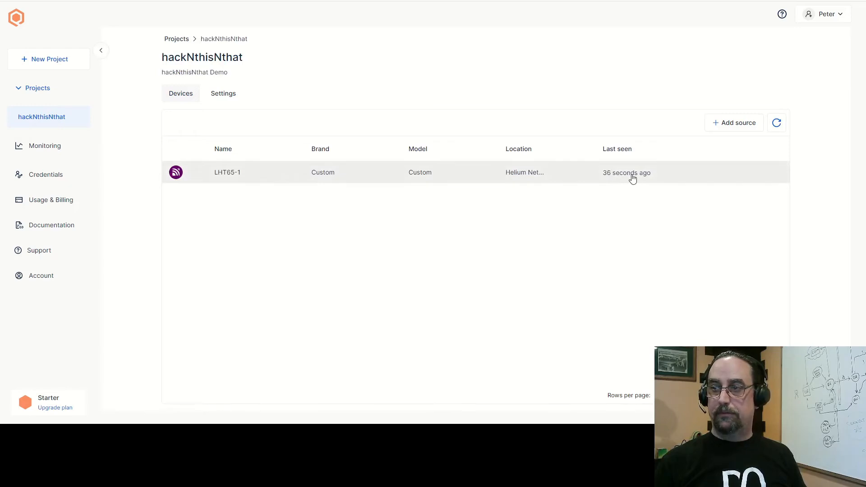
Step: Return to the Hacks Dashboard and start a new widget titled Temp
click(40, 147)
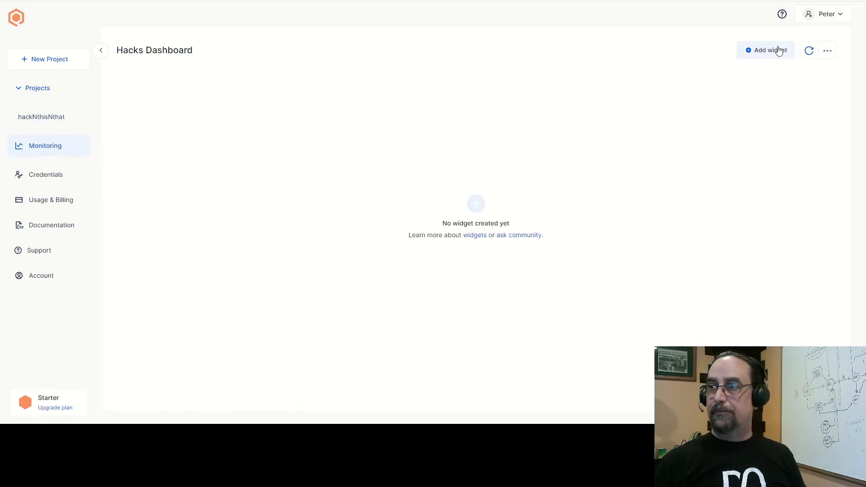
click(780, 51)
click(248, 150)
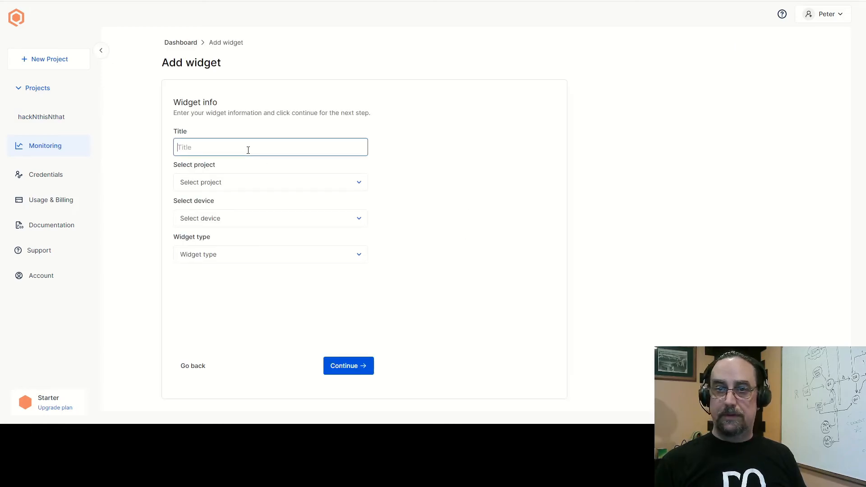
text(Tempo)
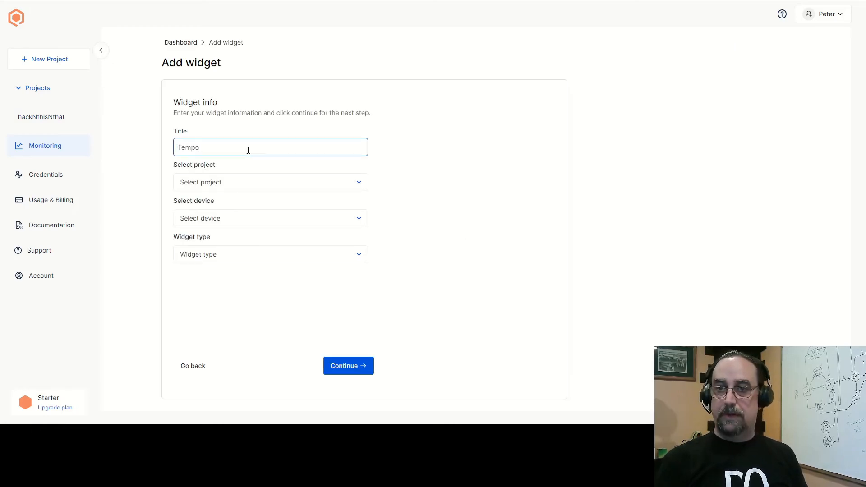
key(BackSpace)
key(Tab)
Step: Assign the widget to project hackNthisNthat and device LHT65-1, using the Temperature Gauge type
click(251, 181)
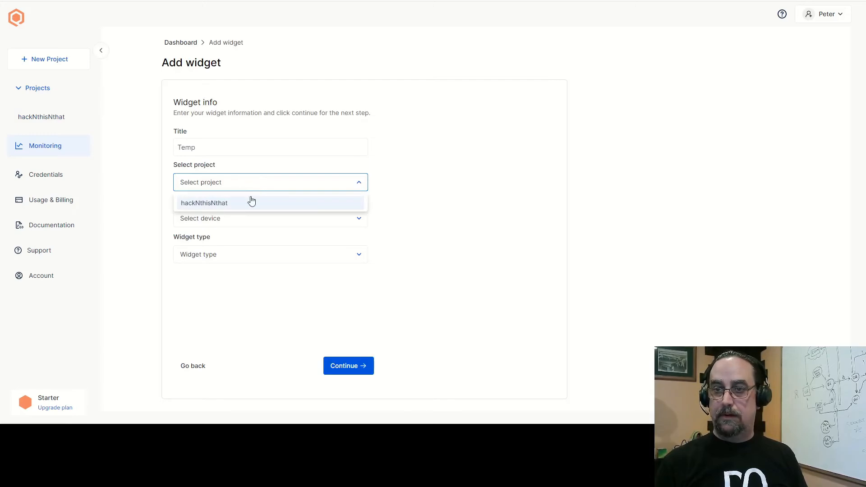
click(251, 206)
click(252, 221)
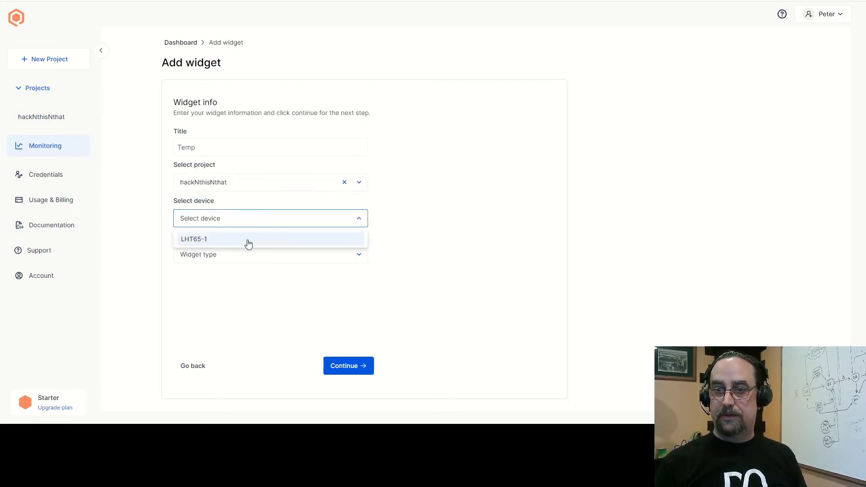
click(248, 244)
click(244, 259)
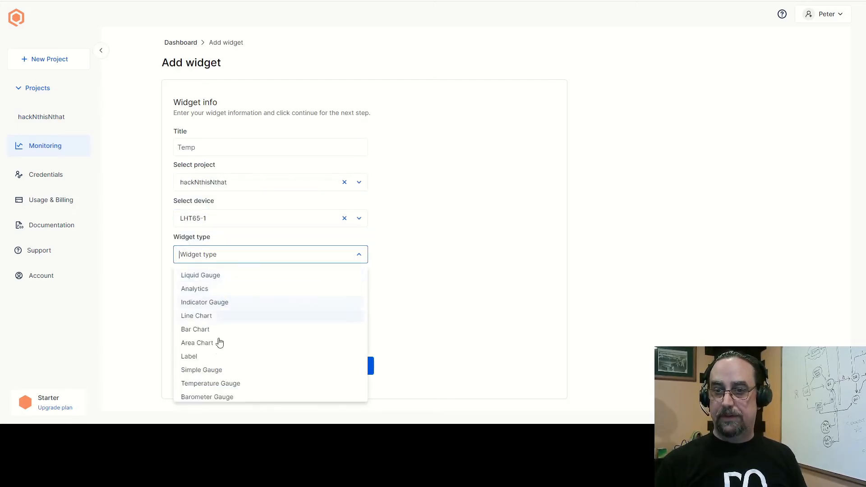
click(217, 383)
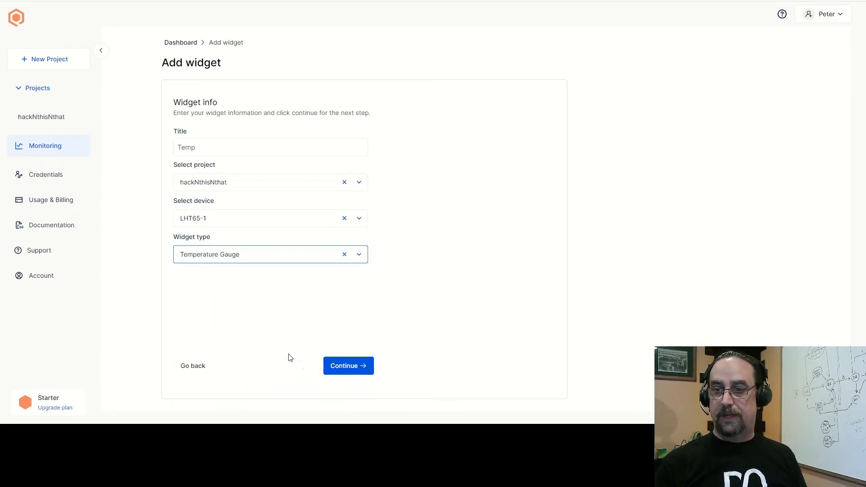
click(342, 370)
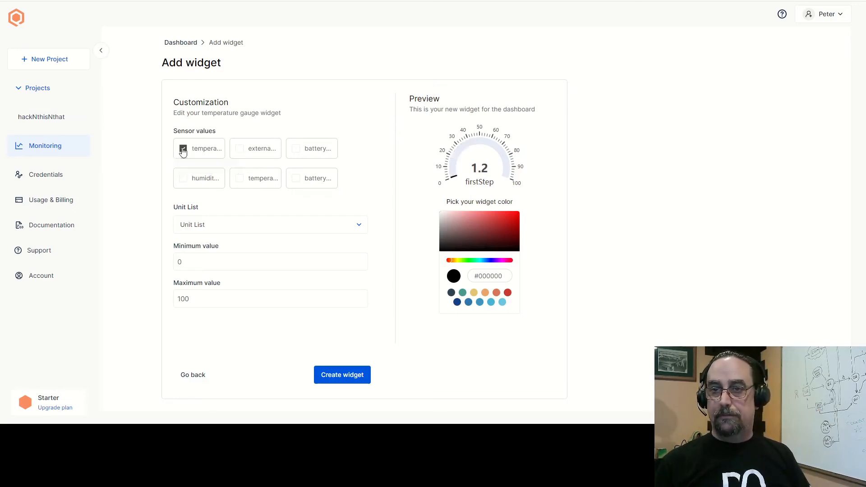
Step: Create the gauge with unit Temperature (°C) and the temperature_ds18b20 sensor value
click(245, 229)
click(253, 226)
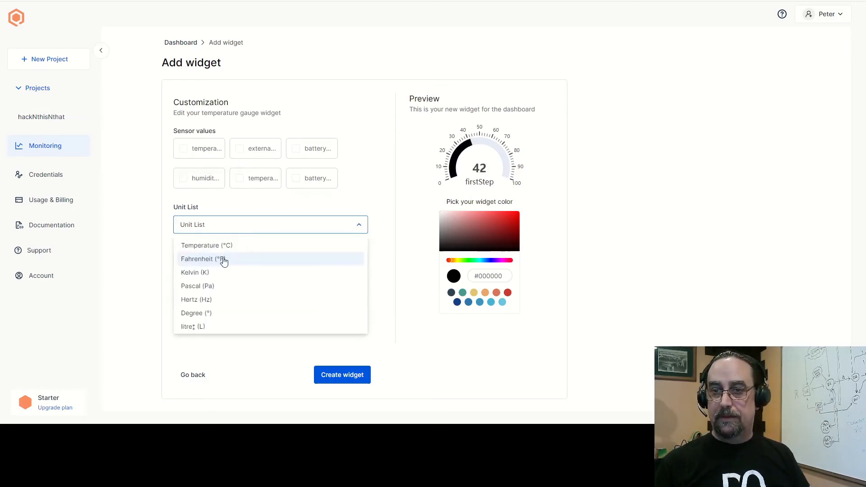
click(217, 248)
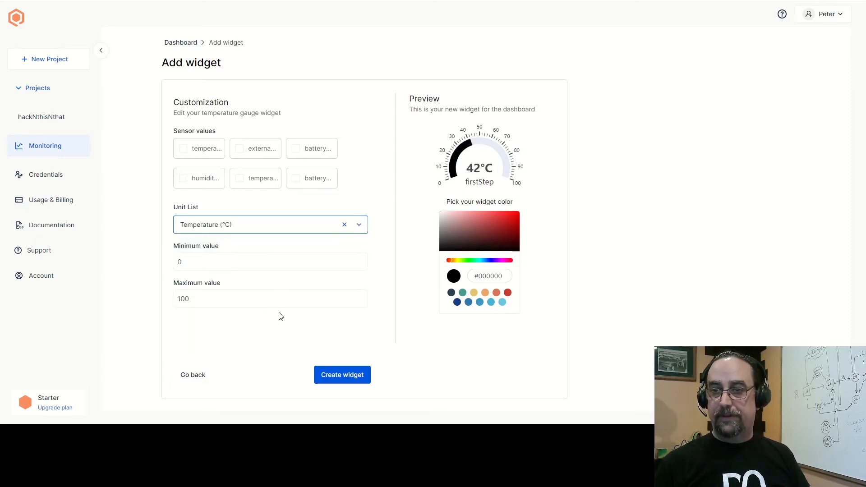
click(348, 380)
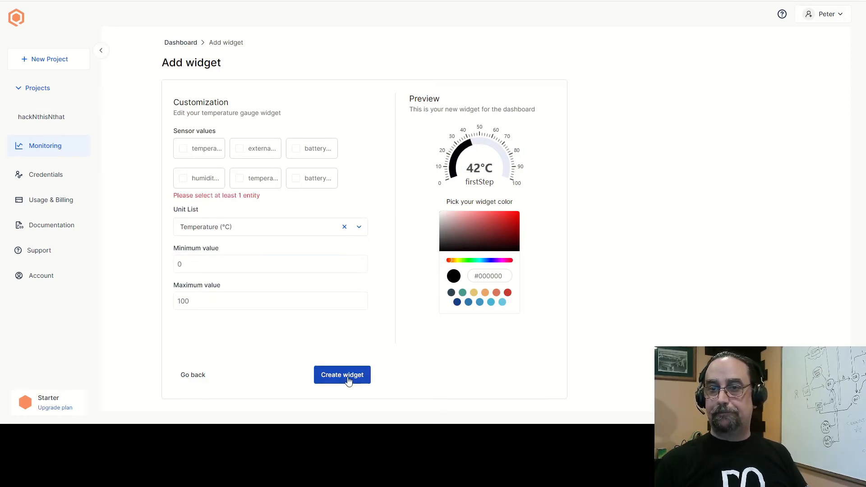
click(200, 150)
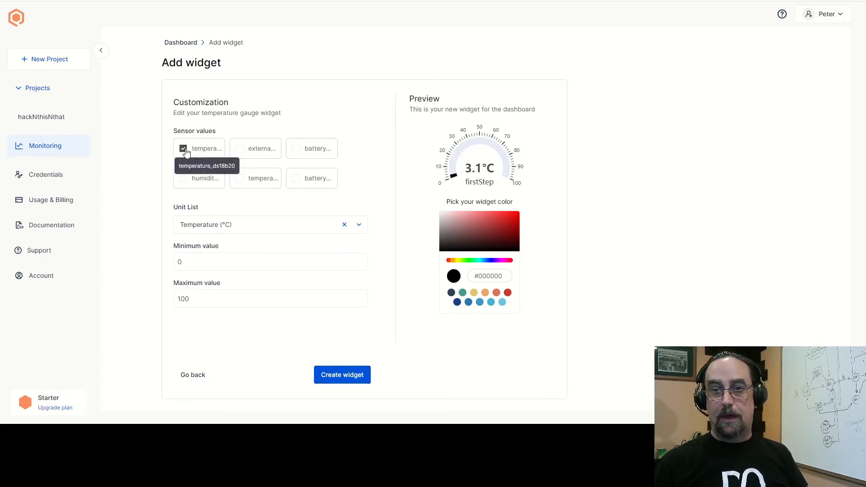
click(341, 377)
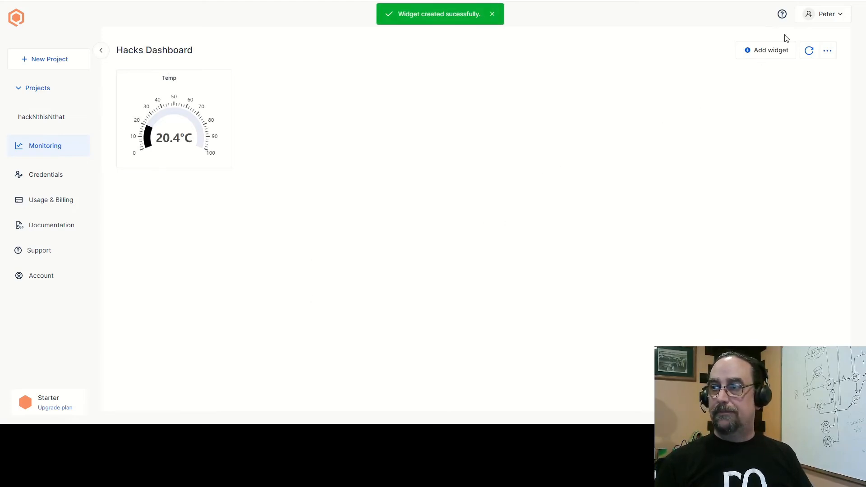
Step: Start another dashboard widget titled Temp and assign it to project hackNthisNthat and device LHT65-1
click(761, 52)
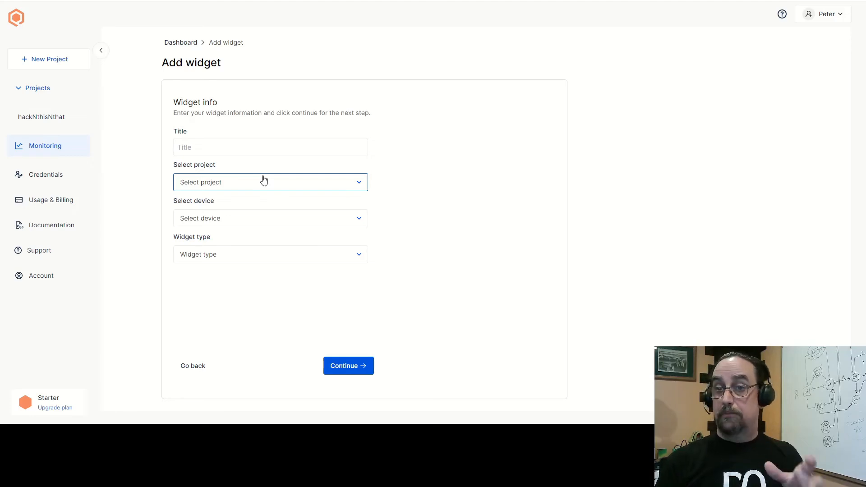
click(263, 144)
text(Temp)
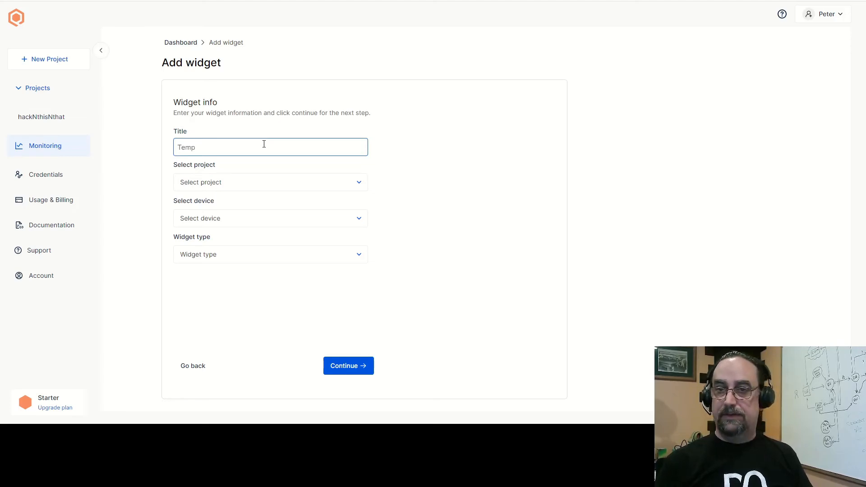
click(293, 184)
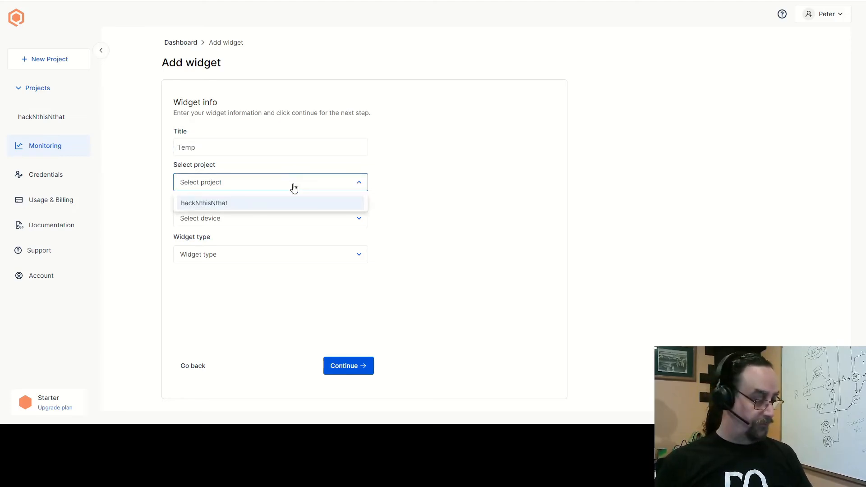
click(277, 206)
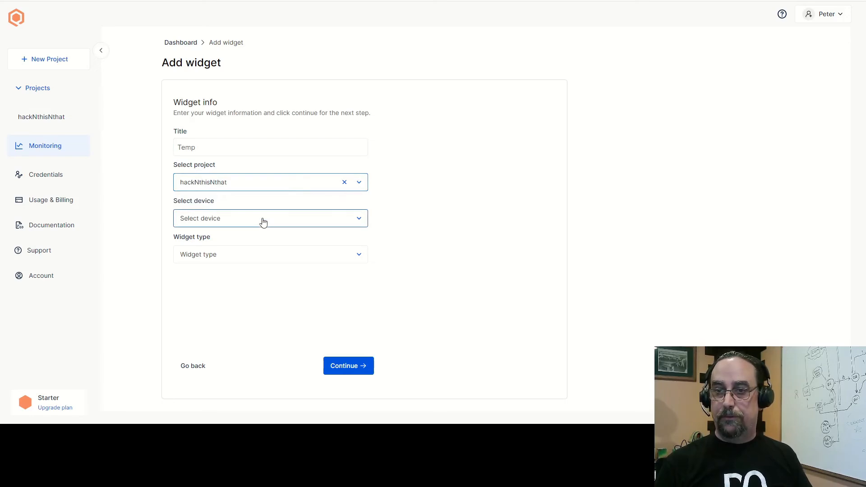
click(263, 220)
click(207, 240)
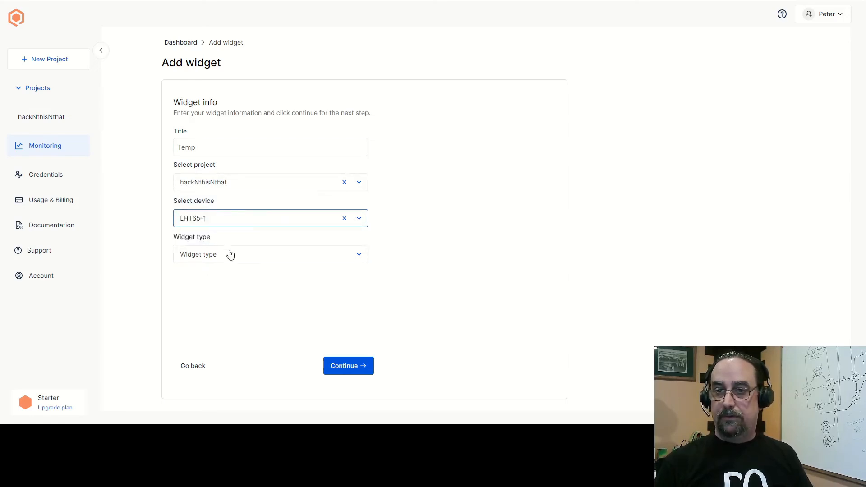
Step: Set the widget type to Liquid Gauge and select the humidity_sht20 sensor value for it
click(242, 263)
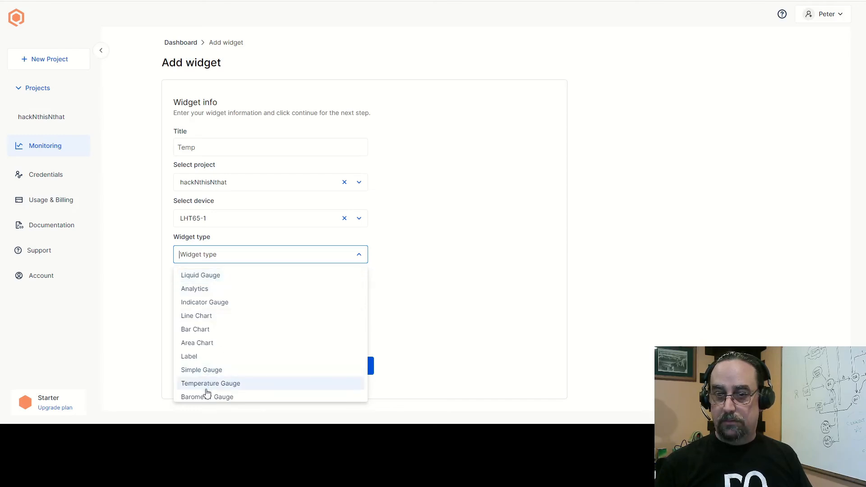
click(188, 277)
click(349, 364)
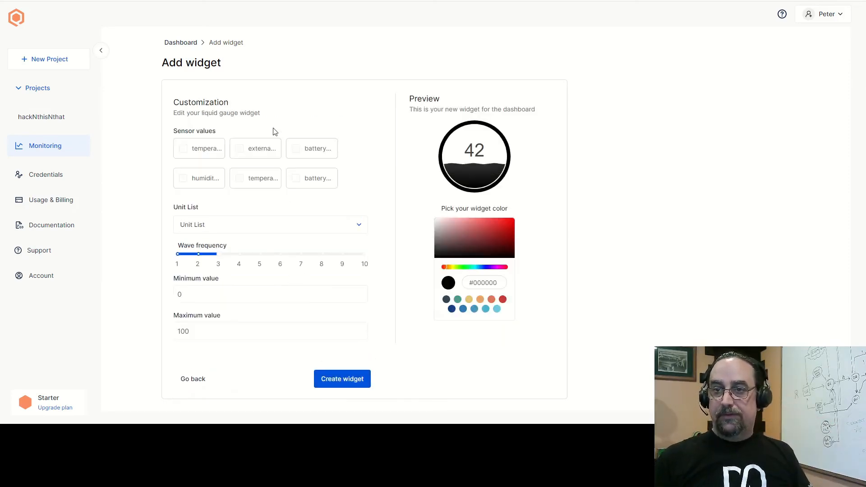
click(200, 179)
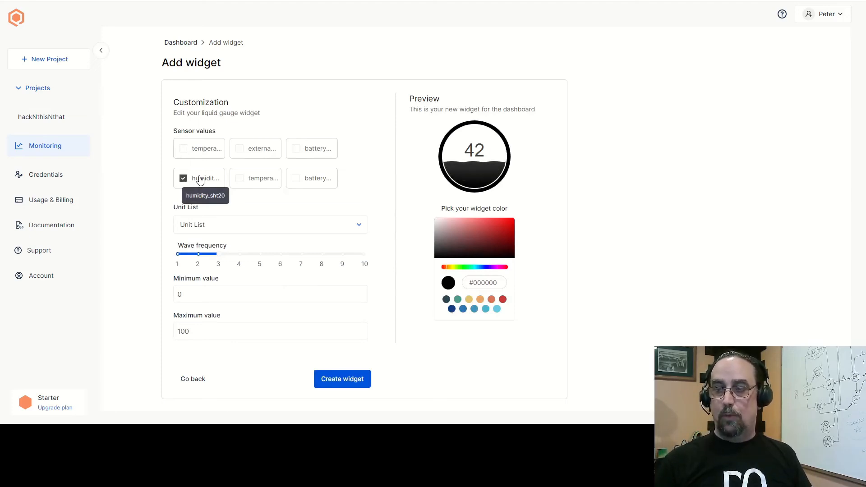
Step: Look through the available units and search for % to suit the humidity gauge
click(270, 230)
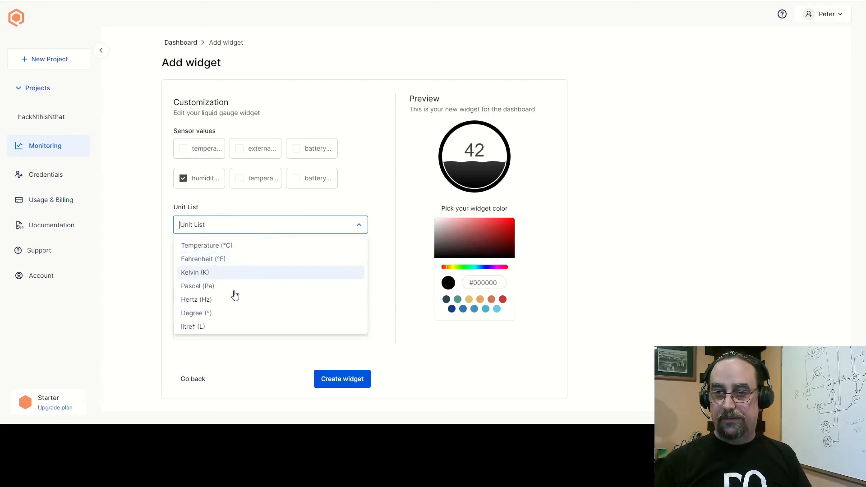
scroll(221, 293, down, 5)
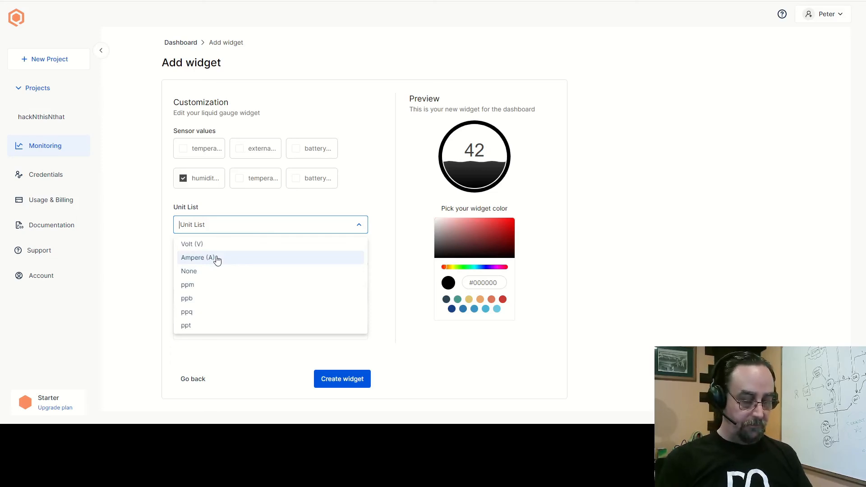
text(%)
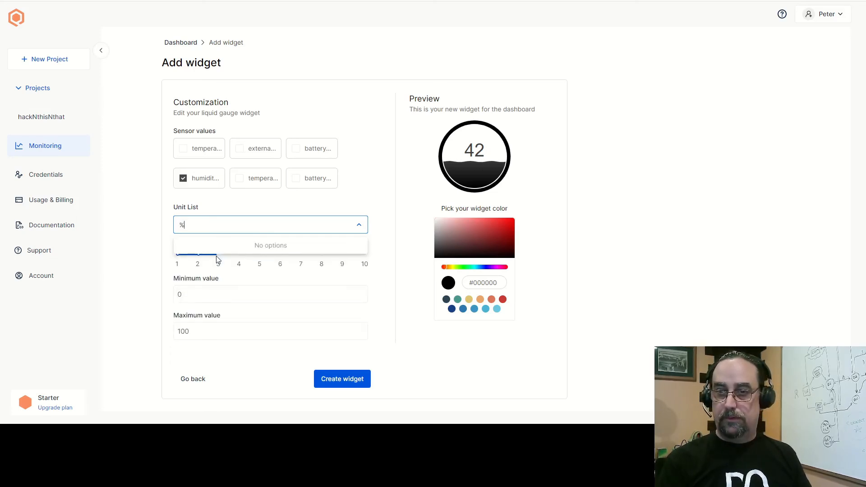
click(215, 256)
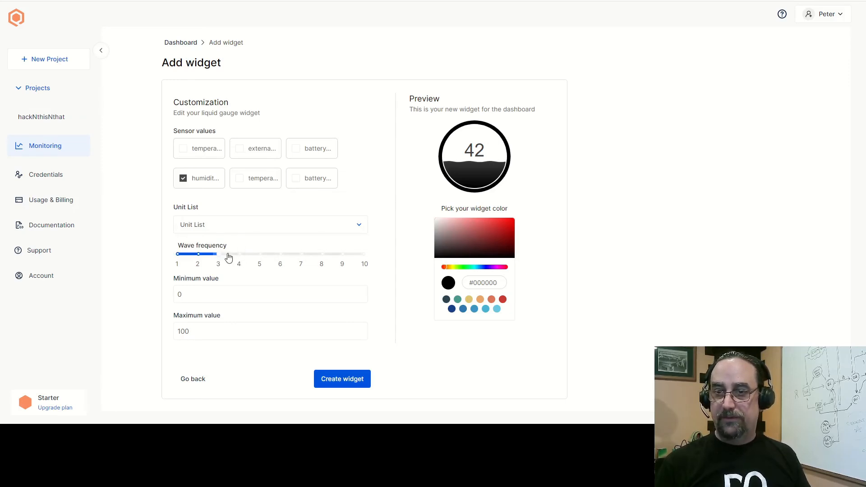
Step: Try a wave frequency of 8 on the liquid gauge, and return it to 3
mouse_move(223, 257)
click(327, 258)
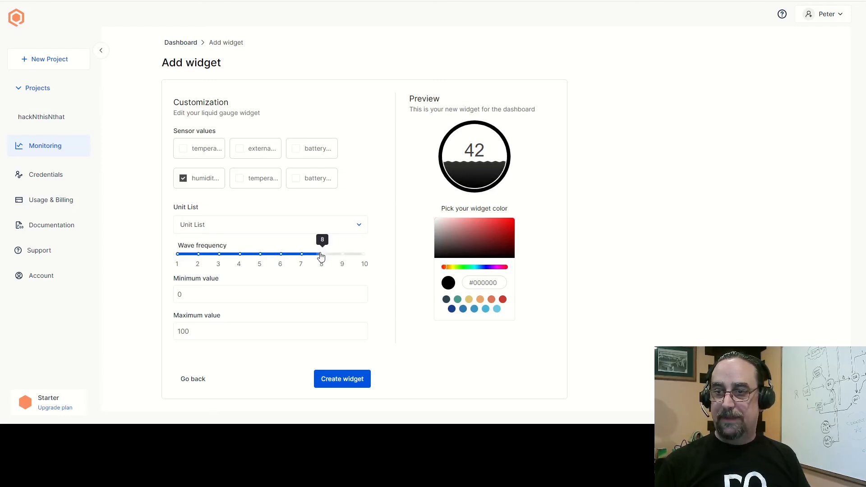
drag(317, 256, 252, 251)
click(224, 261)
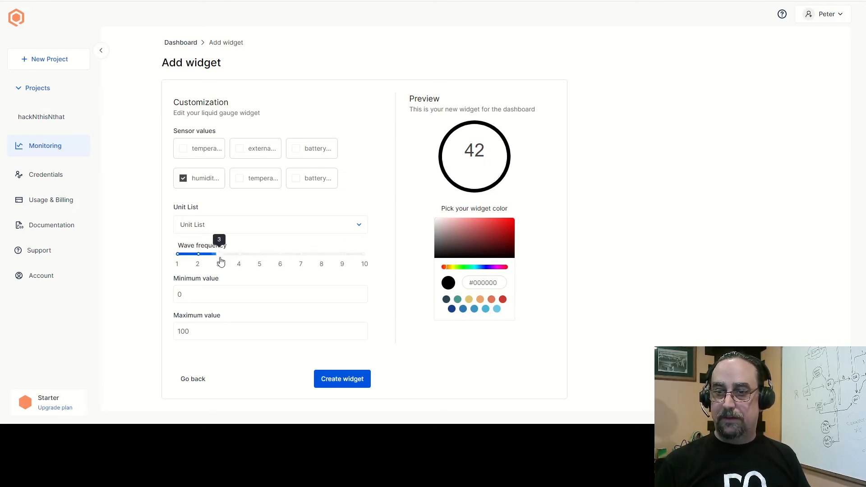
Step: Search the units for "per", leave the unit unset and create the liquid gauge widget
click(289, 226)
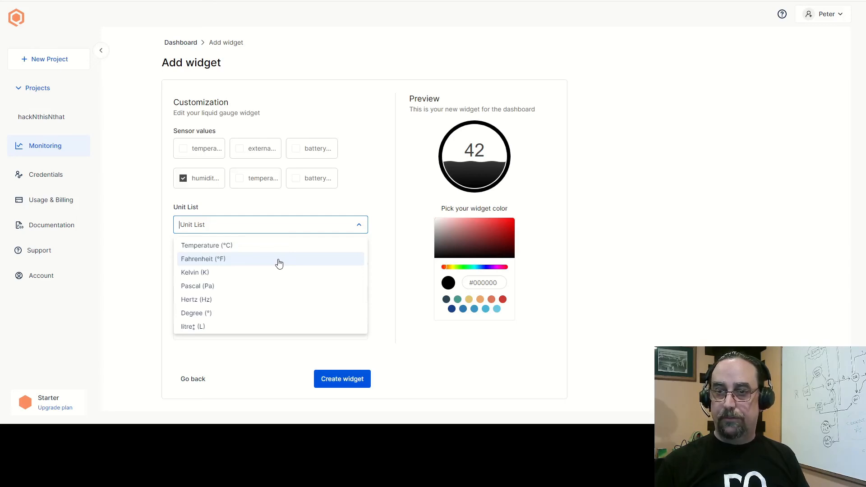
text(per)
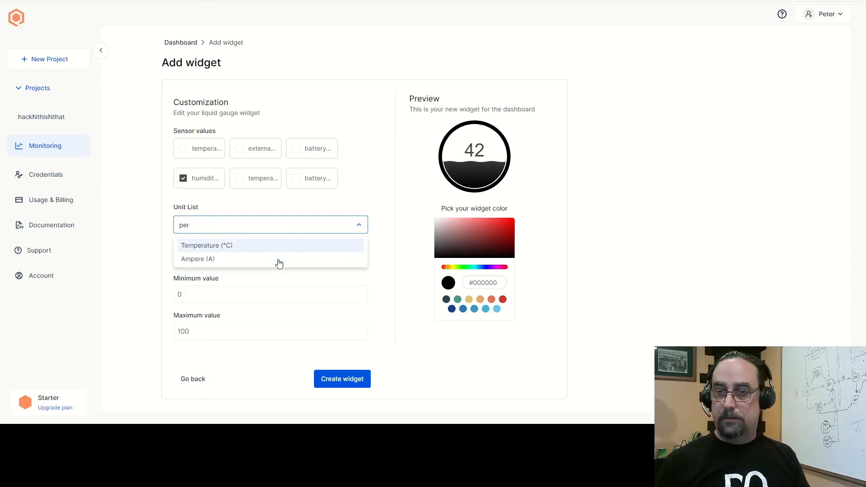
key(BackSpace)
key(BackSpace)
key(BackSpace)
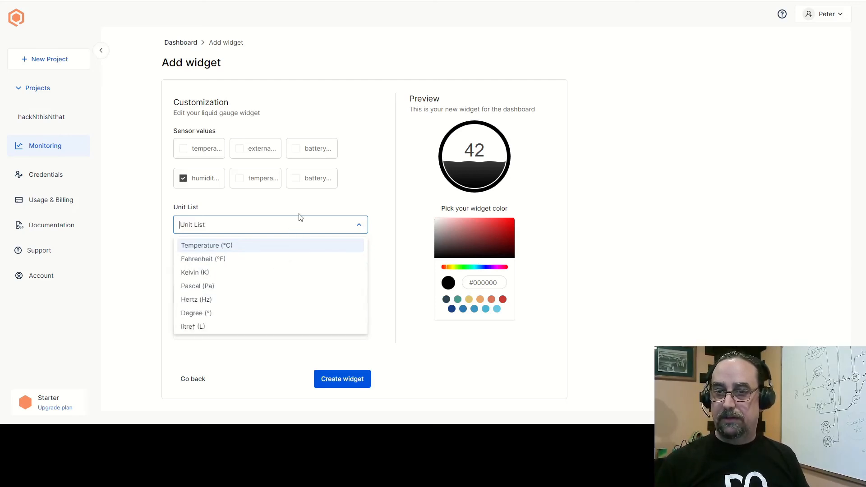
click(313, 208)
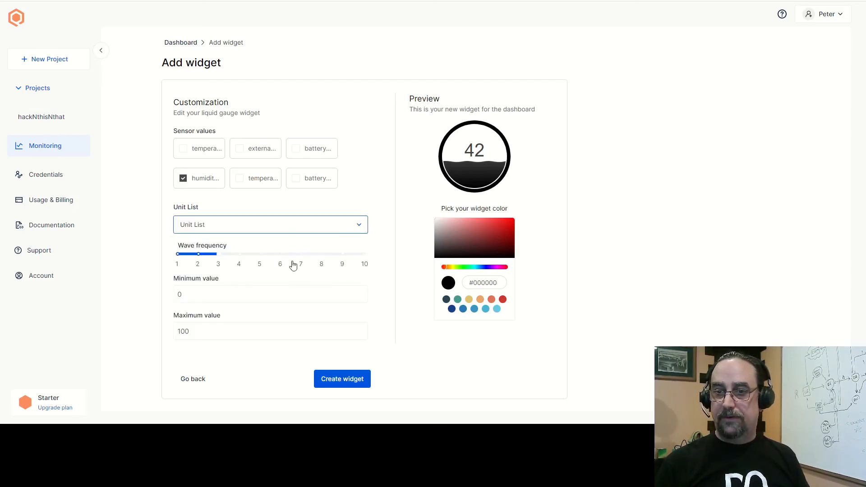
click(336, 380)
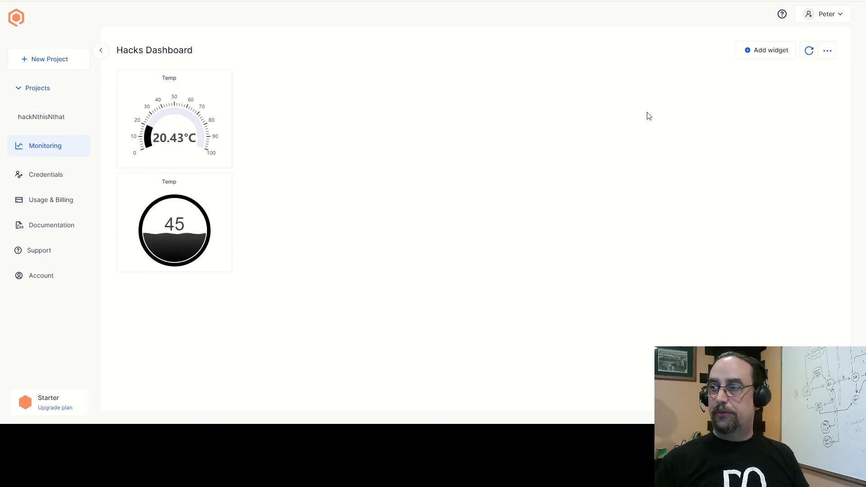
Step: Start a new dashboard widget titled Volts and assign it to project hackNthisNthat and device LHT65-1
click(766, 53)
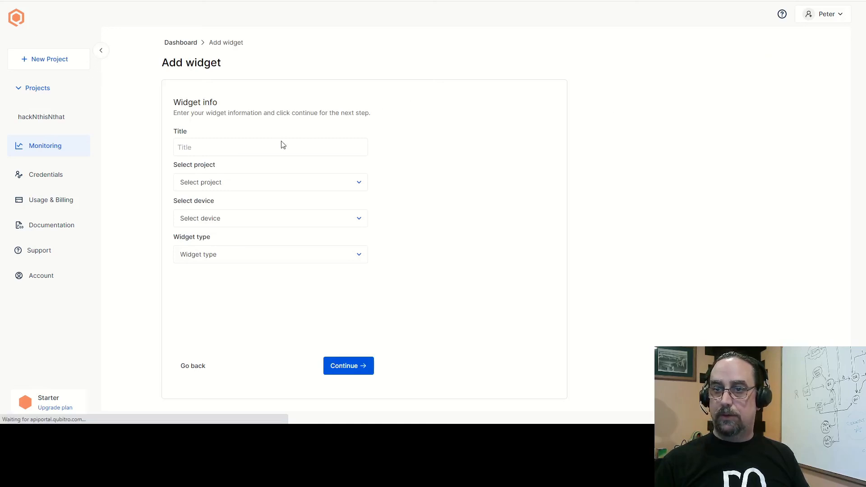
click(273, 147)
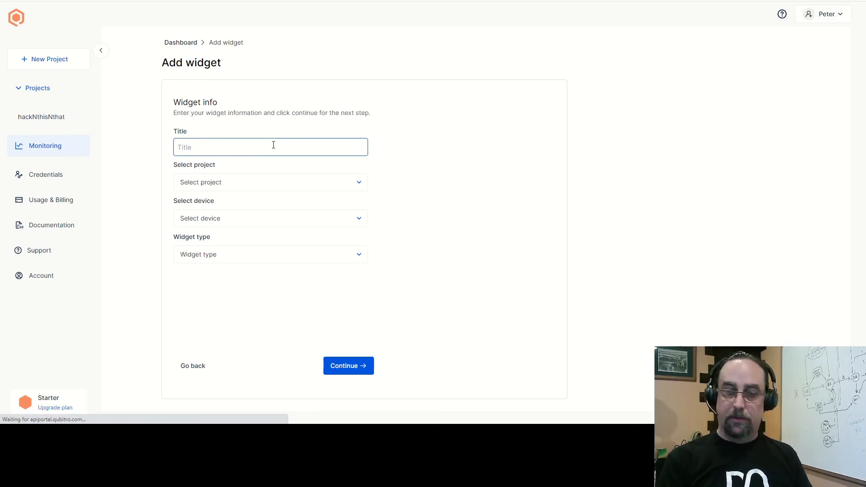
text(Volts)
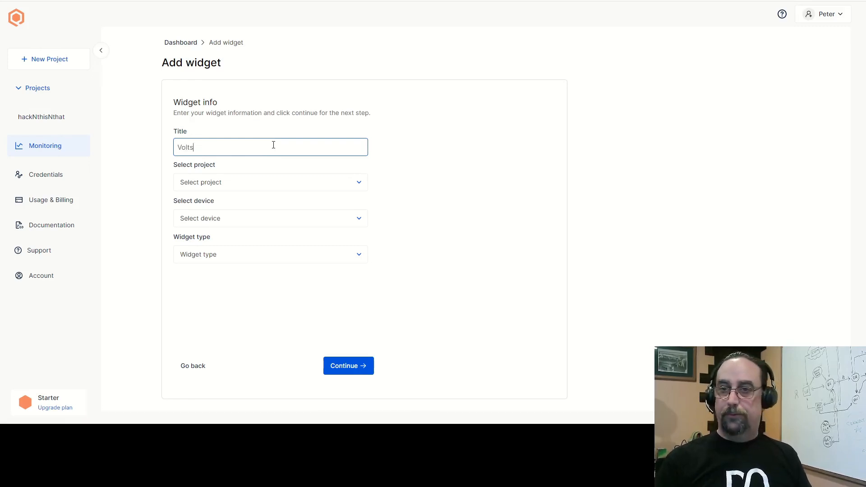
click(265, 183)
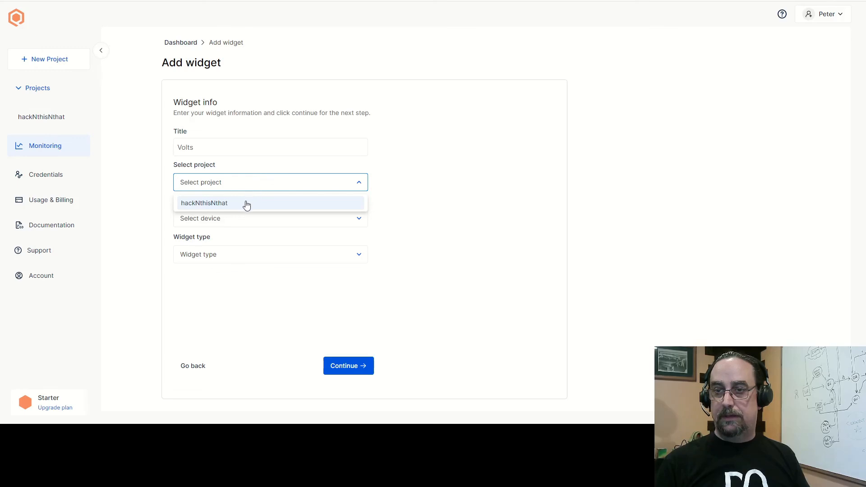
click(246, 203)
click(250, 224)
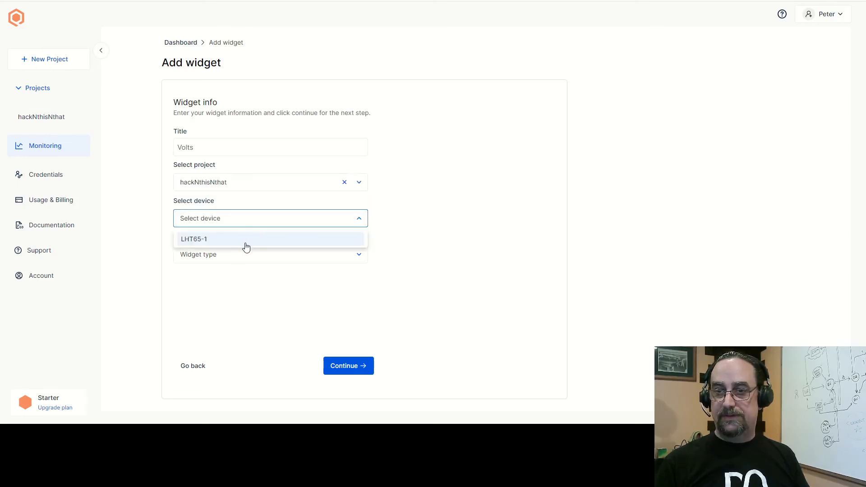
click(245, 244)
Step: Set the Volts widget's type to Battery and continue to its customization
click(243, 257)
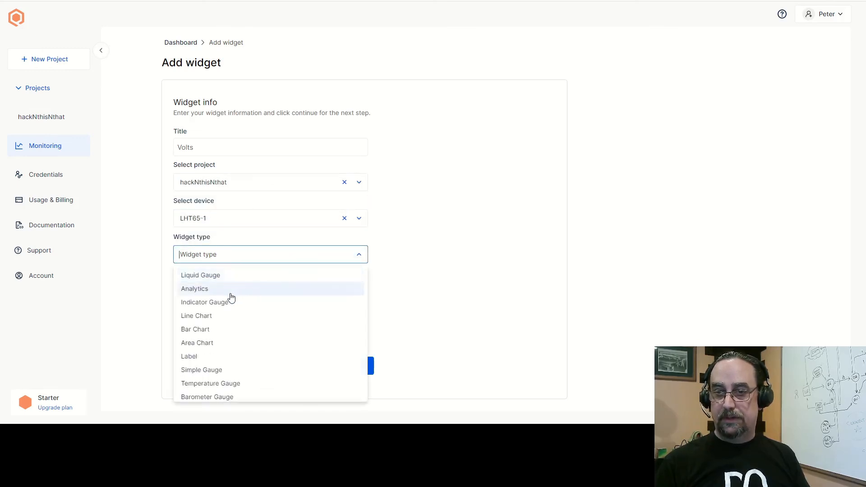
scroll(233, 330, down, 1)
scroll(232, 329, down, 1)
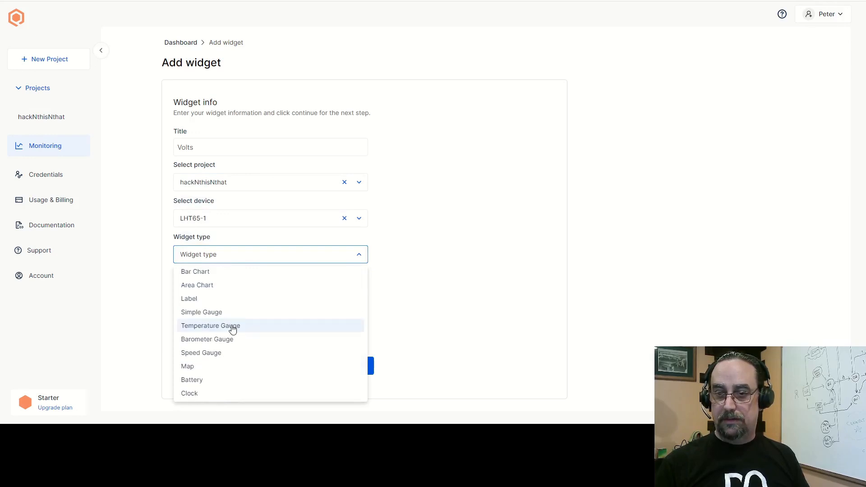
click(206, 380)
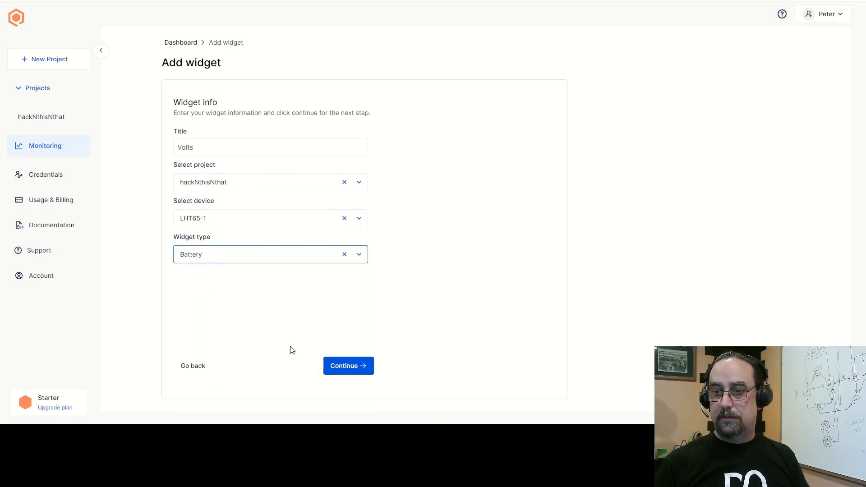
click(329, 367)
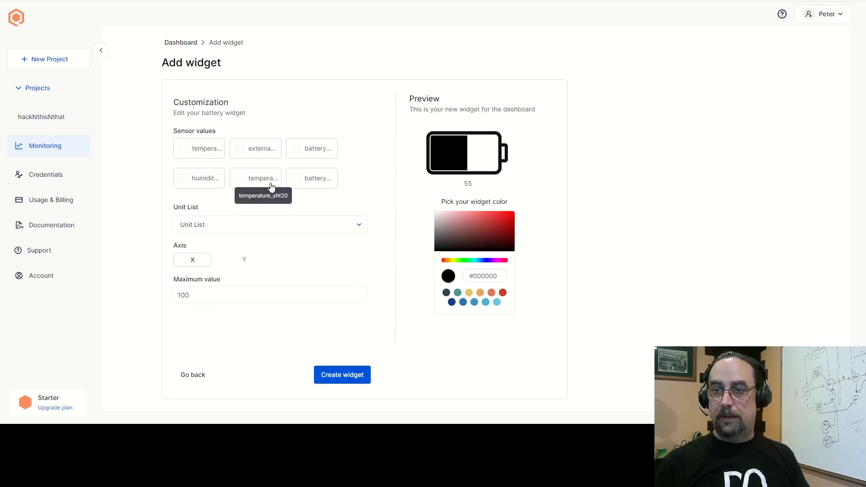
Step: Select the battery_voltage sensor value for the battery widget and set its unit to Volt (V)
click(313, 152)
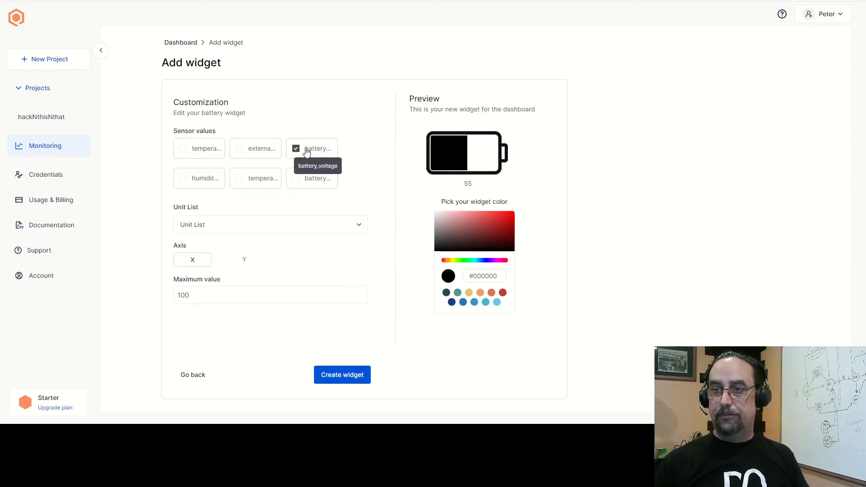
click(235, 229)
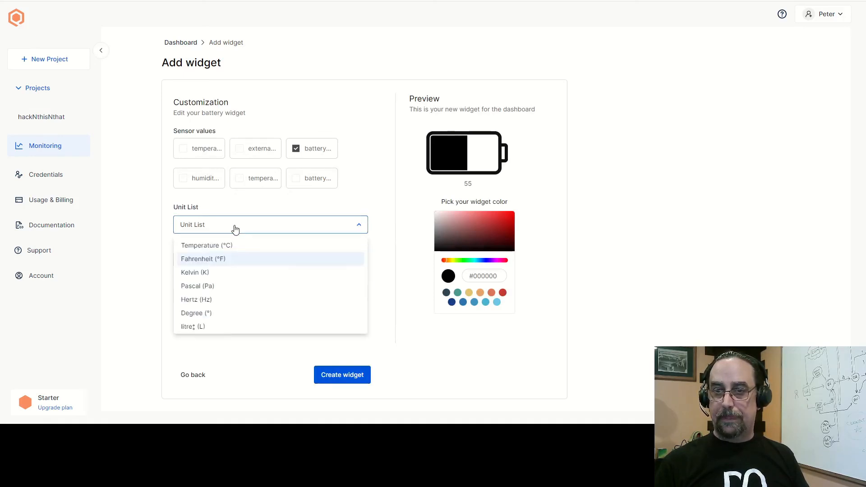
text(v)
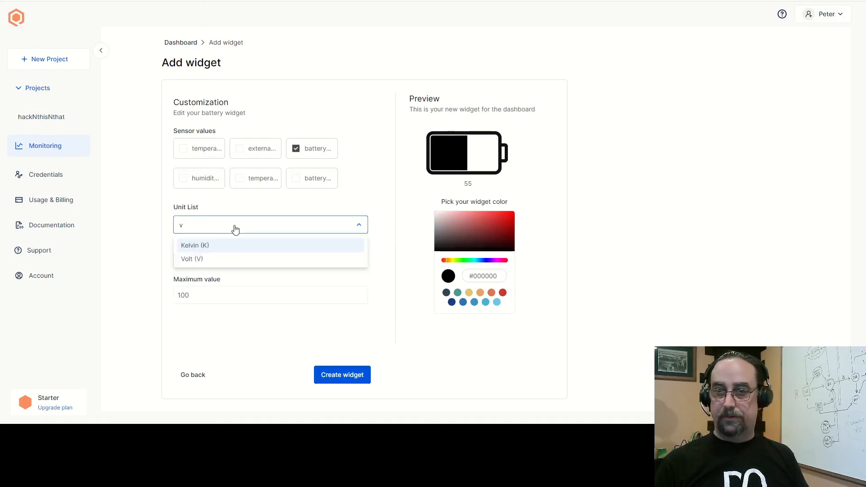
click(195, 259)
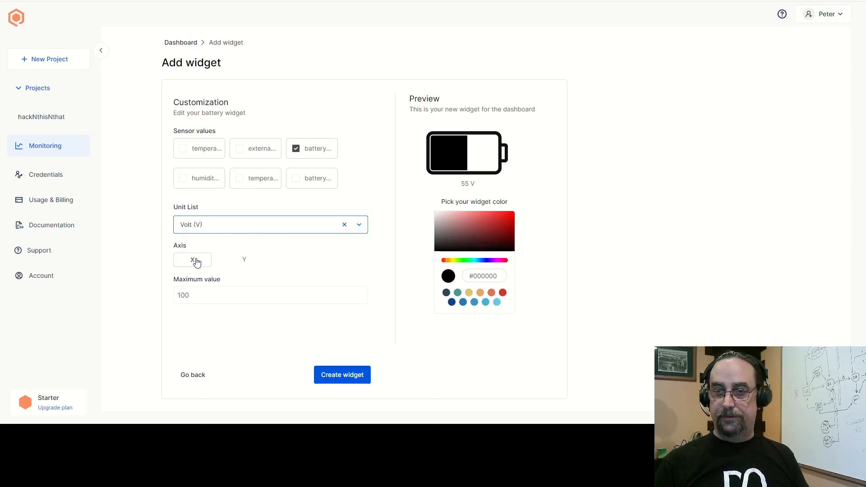
Step: Preview the battery on the Y axis, return it to the X axis and create the widget
click(243, 265)
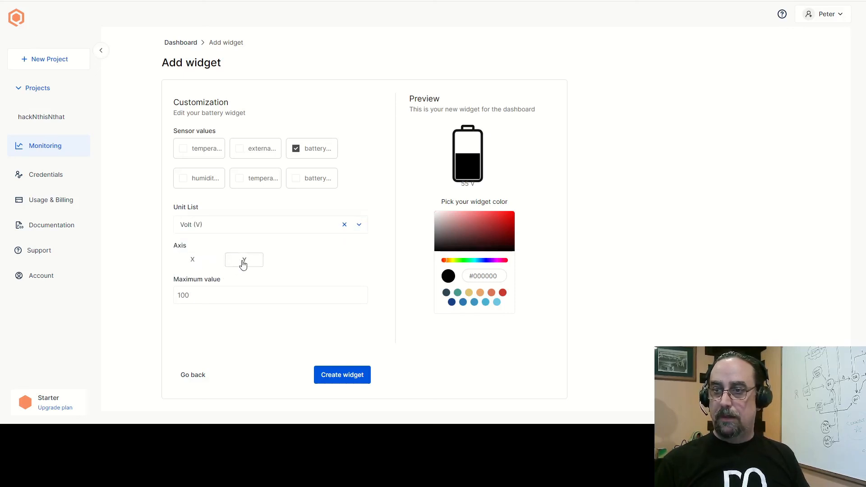
click(192, 264)
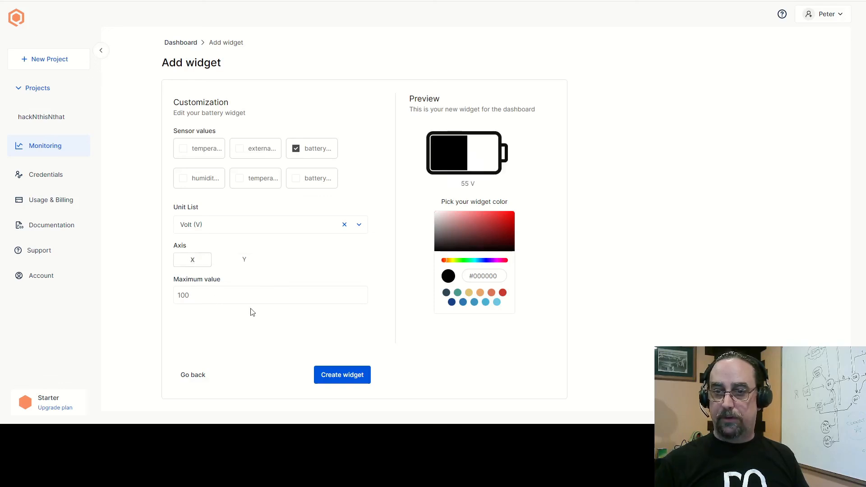
click(347, 378)
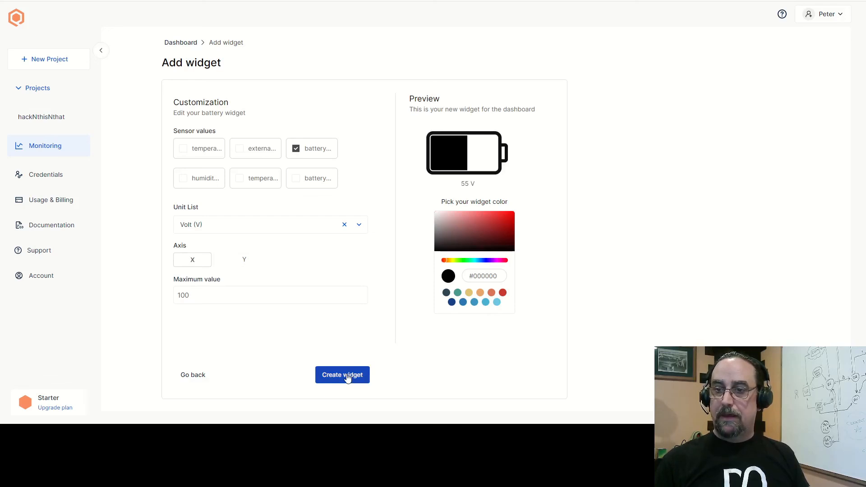